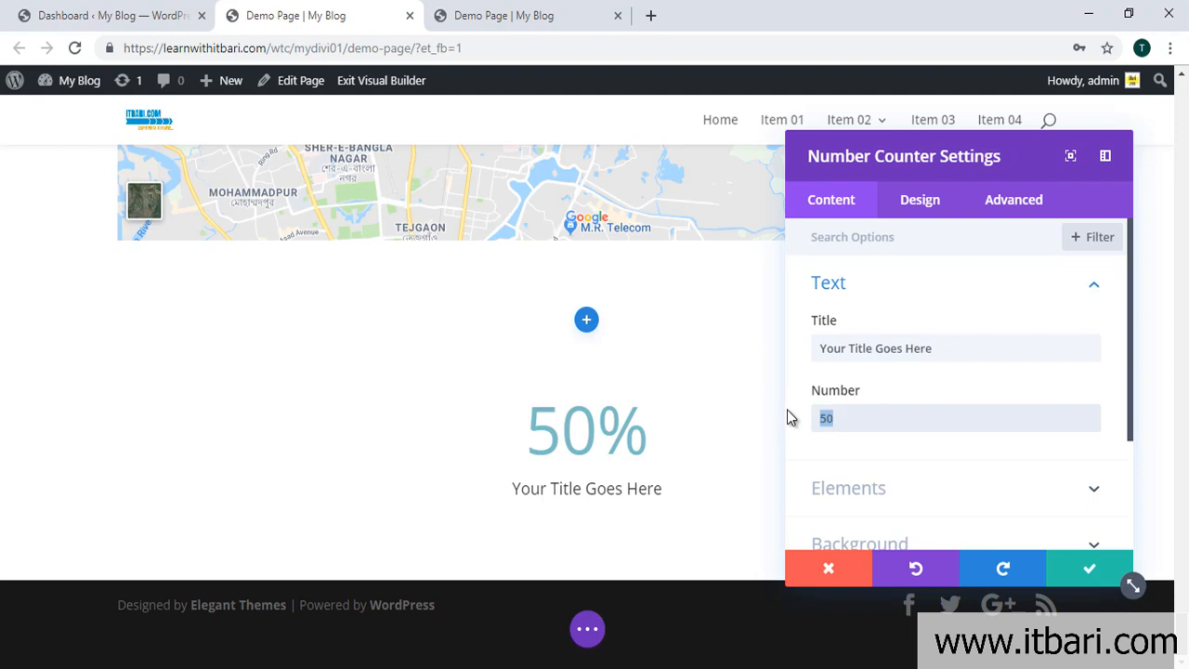
Step: Change the counter's number from 50 to 80 and keep the percent sign on
type("80")
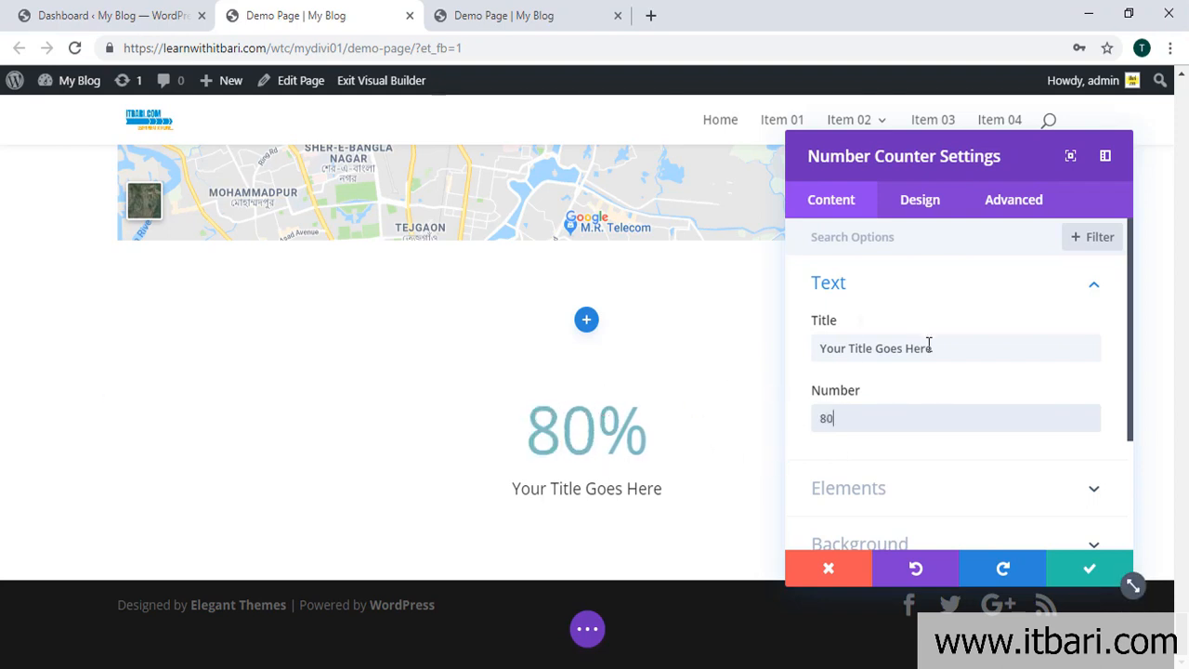
left_click_drag(956, 341, 777, 363)
scroll(862, 383, "down", 2)
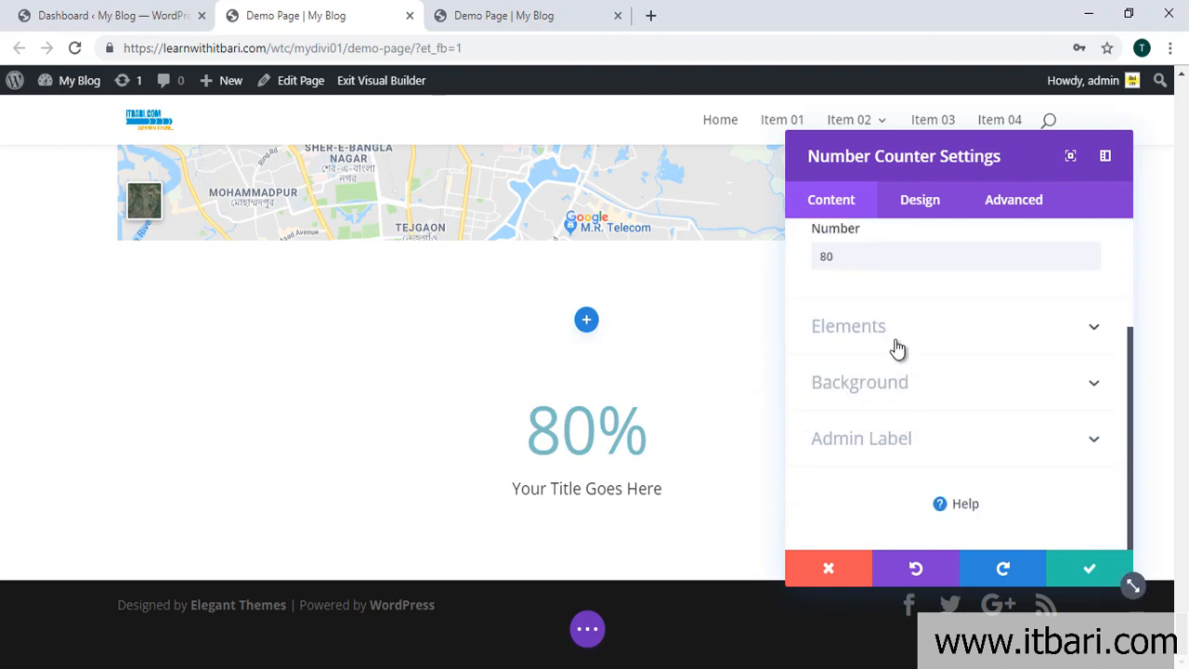
left_click(893, 339)
left_click(852, 316)
left_click(852, 316)
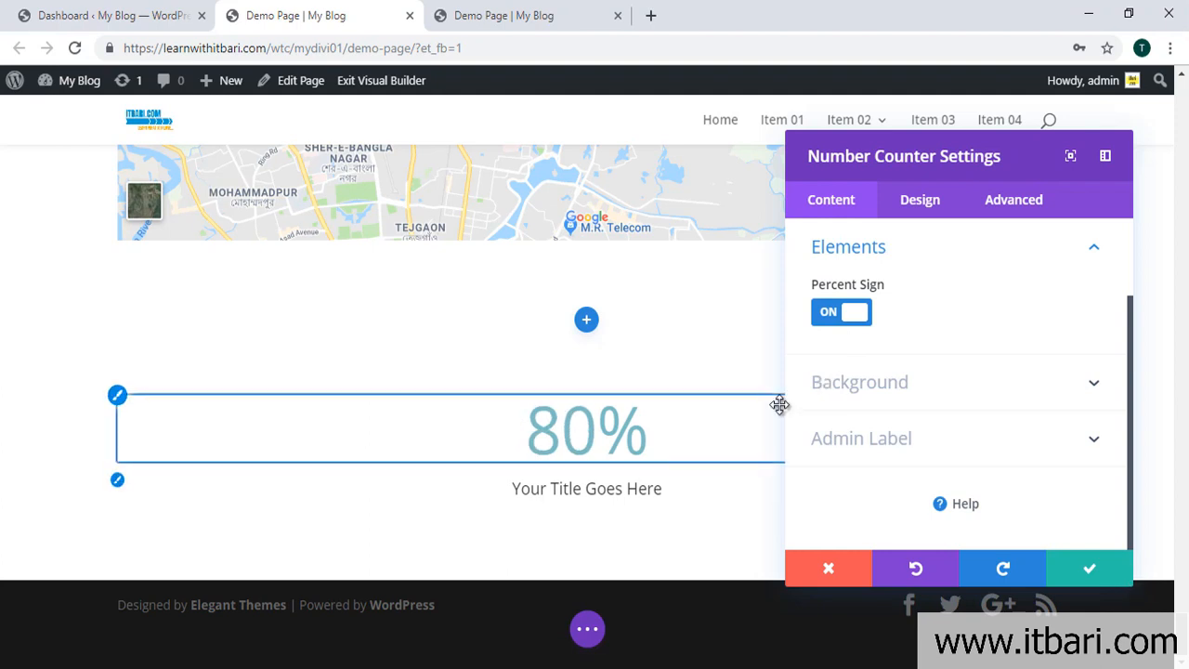
Step: Save the Number Counter settings so the counter shows 80%
left_click(1103, 578)
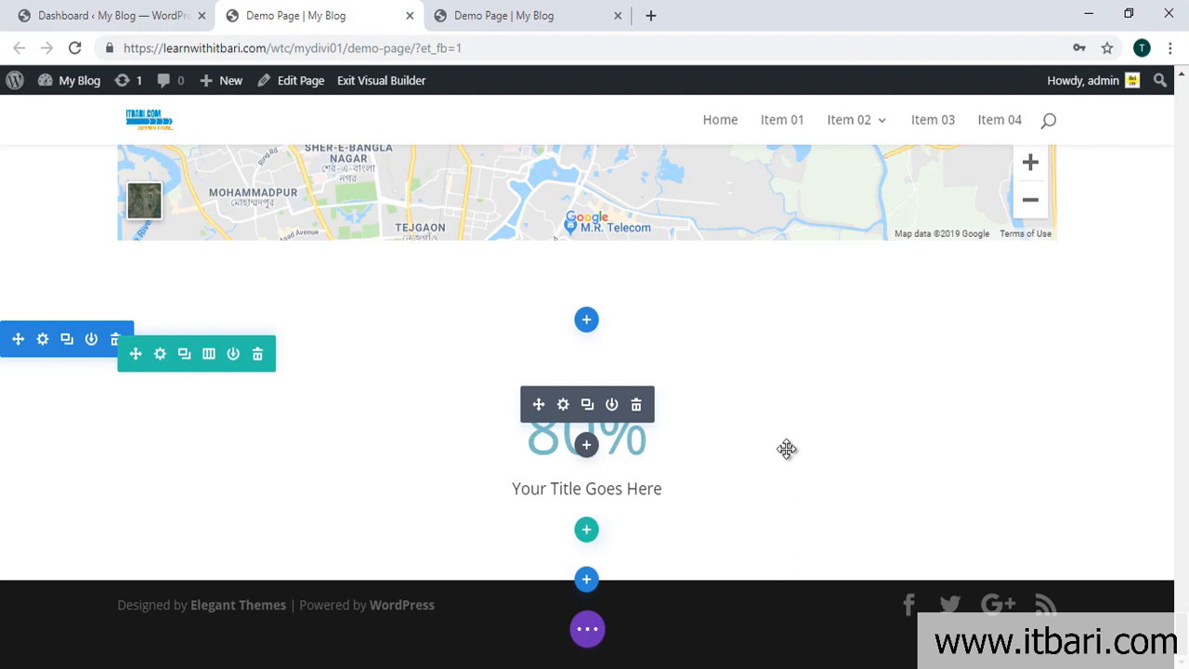
Step: Add a Regular section with a one-column row containing a Person module
left_click(587, 580)
left_click(494, 515)
left_click(492, 467)
scroll(579, 403, "down", 5)
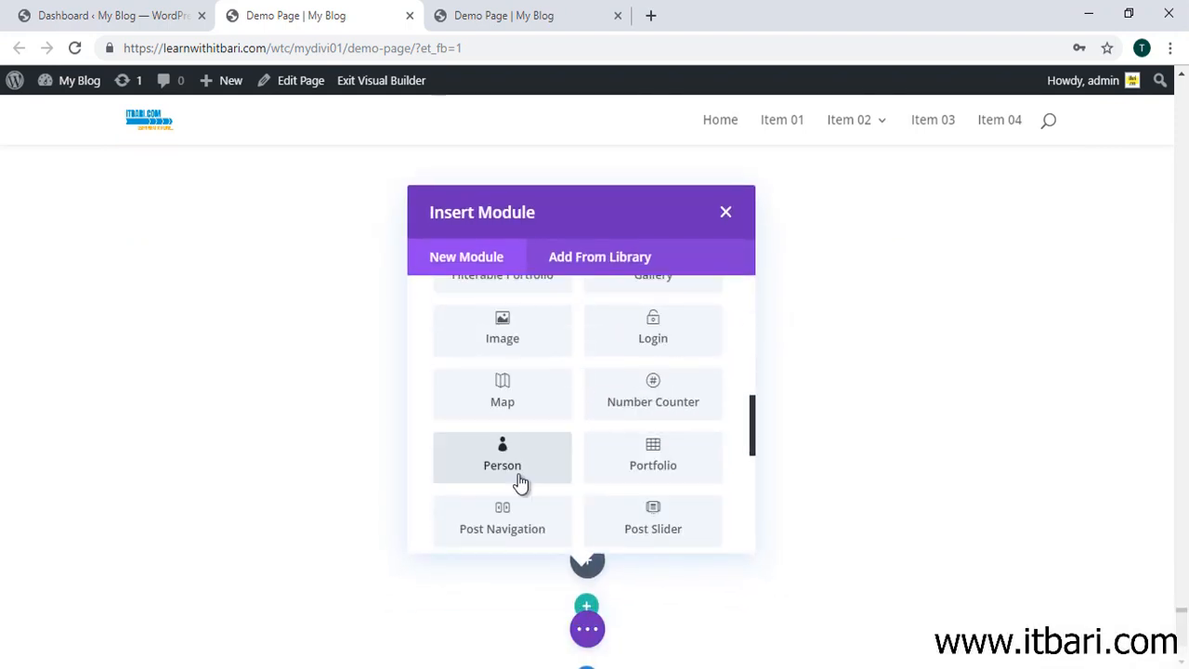
left_click(502, 457)
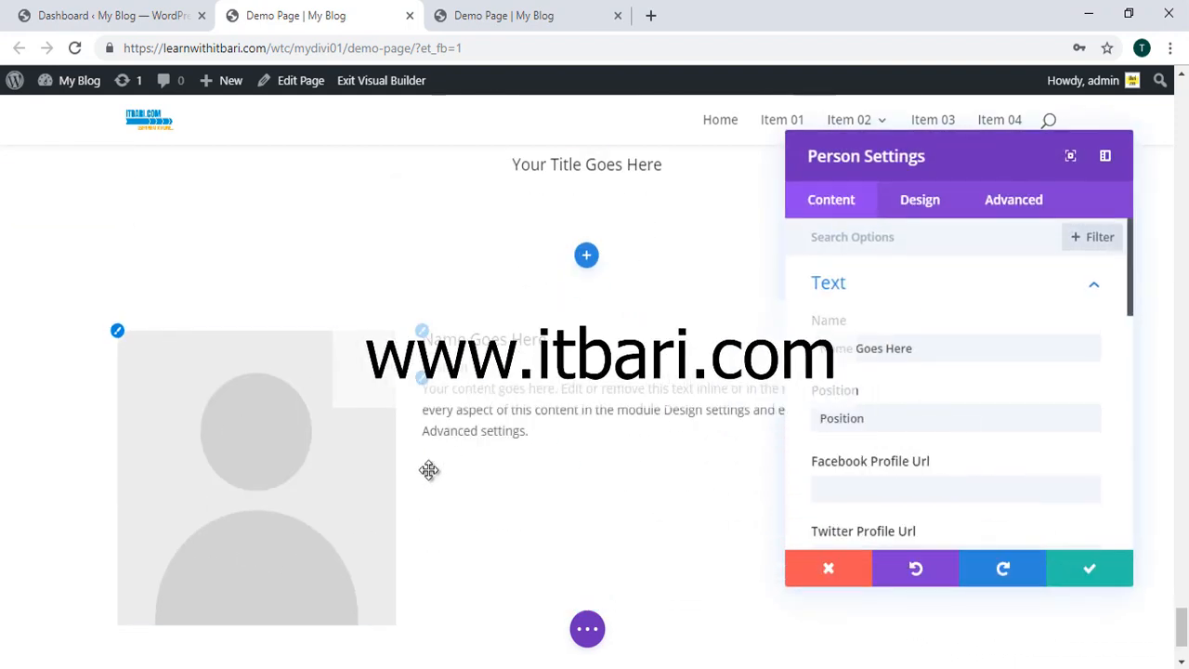
Step: Enter the person's name and set Position to 'Founder, ITBari.com'
scroll(427, 470, "down", 1)
left_click(954, 354)
left_click_drag(954, 354, 828, 351)
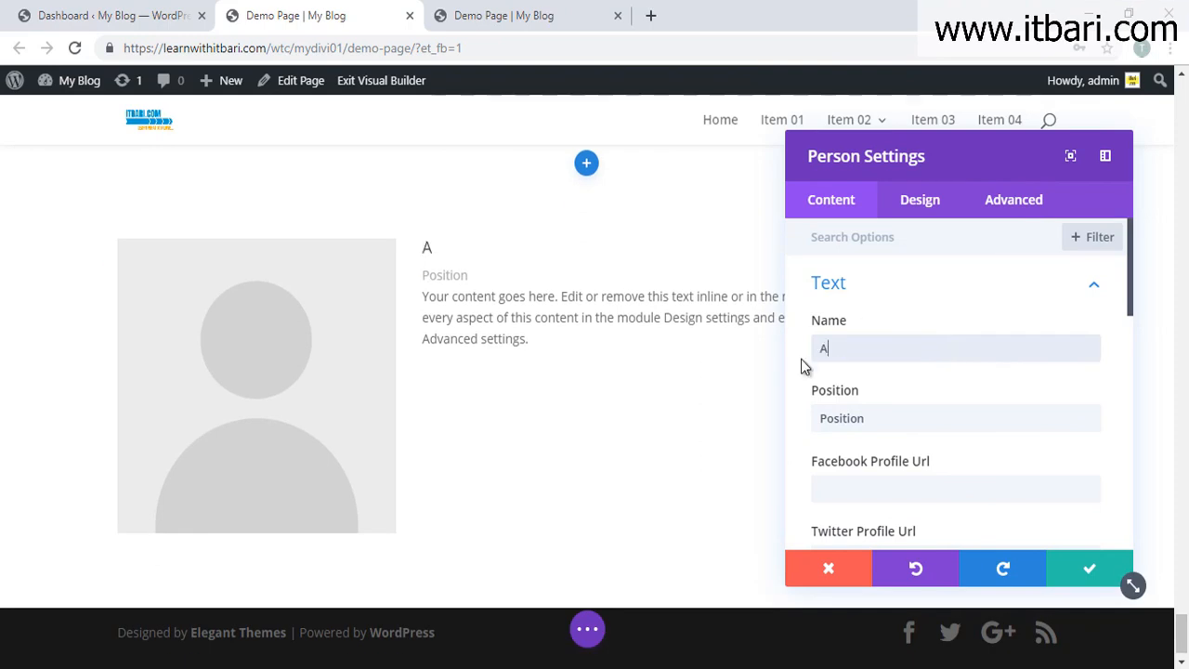
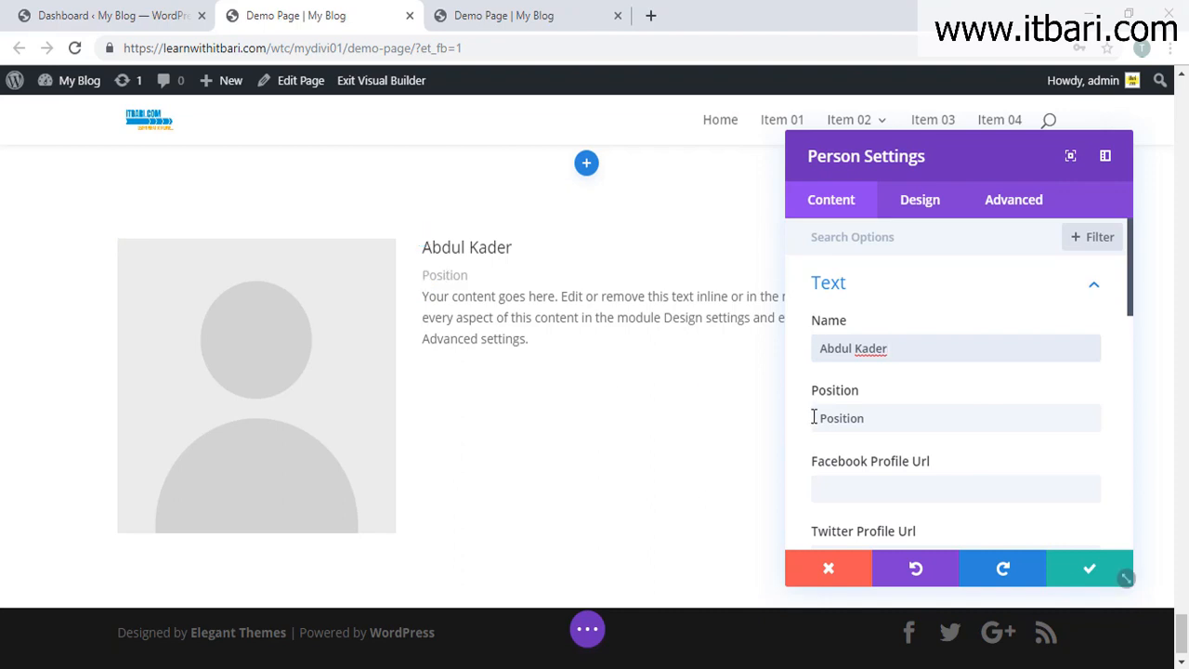
left_click(872, 417)
double_click(912, 431)
type("Founder, IT")
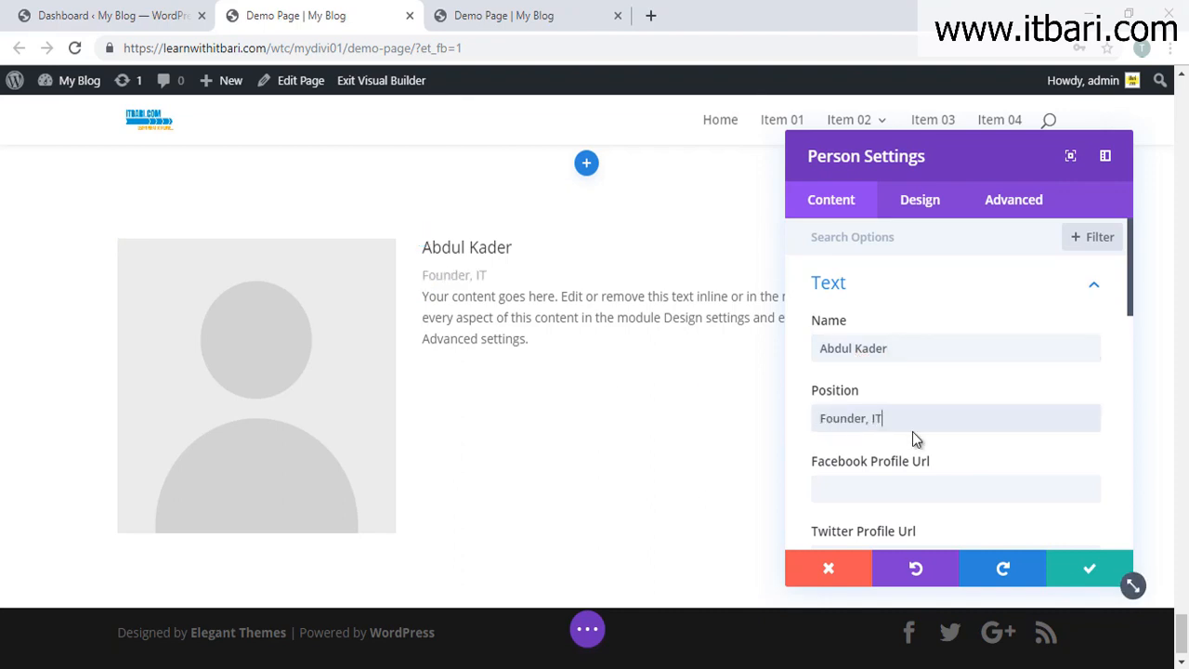
type("Bari.com")
scroll(926, 491, "down", 2)
Step: Enter '#' as the person card's Facebook and Twitter profile URLs
left_click(851, 314)
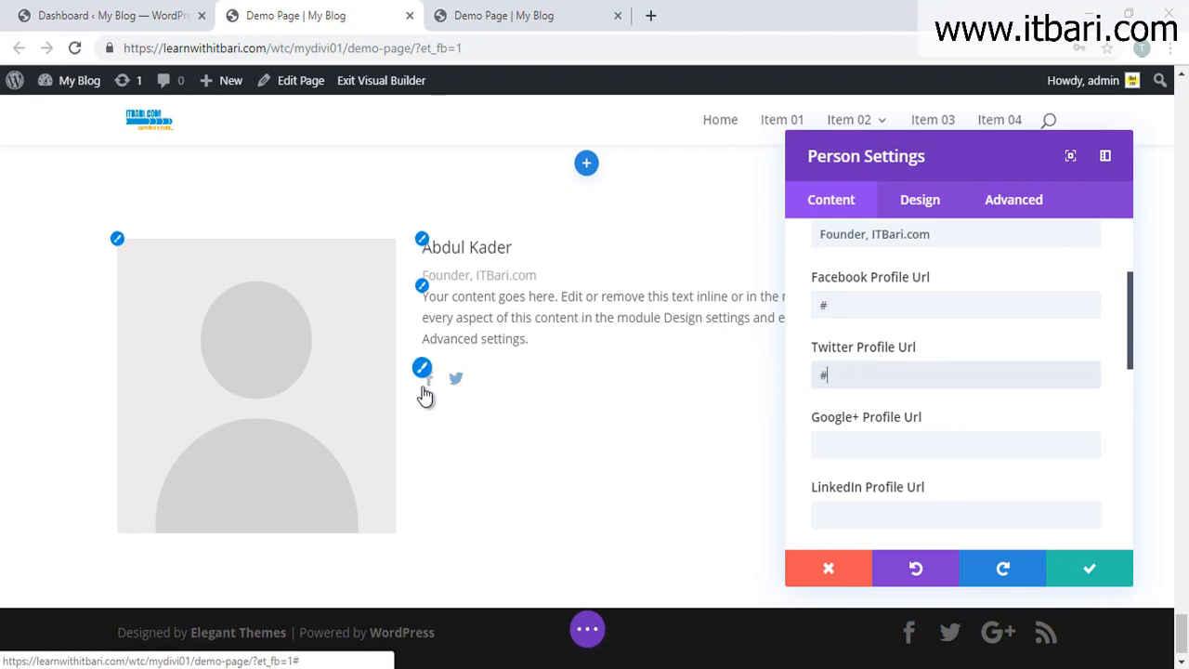
scroll(1033, 353, "down", 4)
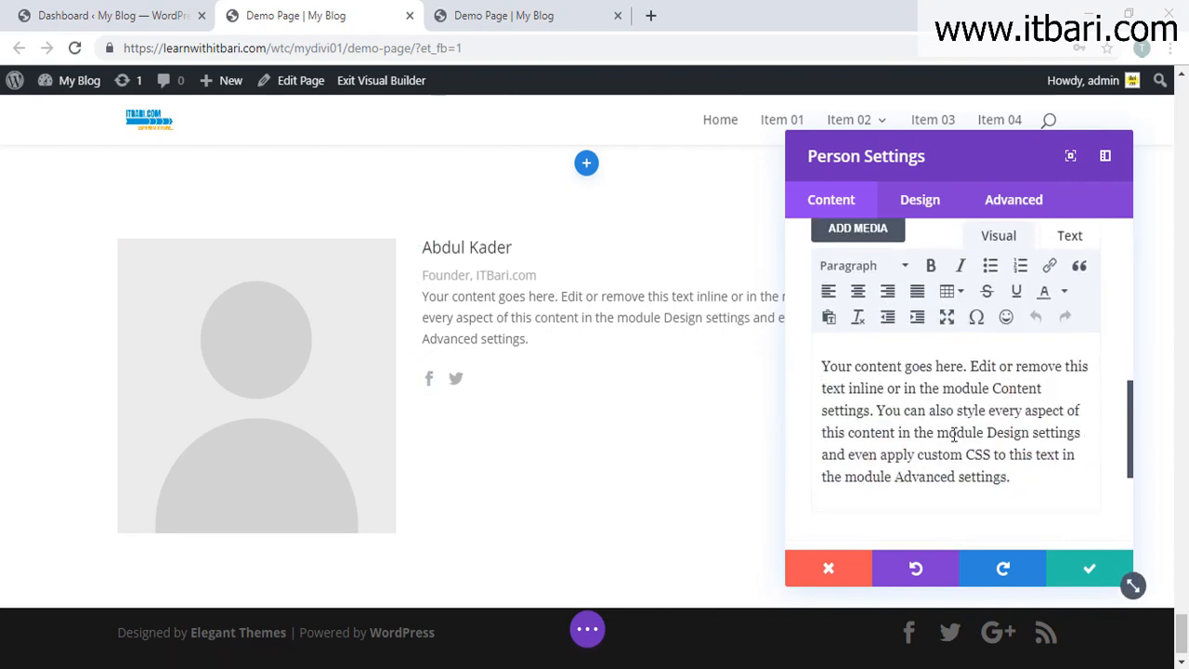
scroll(954, 435, "down", 3)
Step: Use the windmill image from the Media Library as the person card's photo
left_click(900, 330)
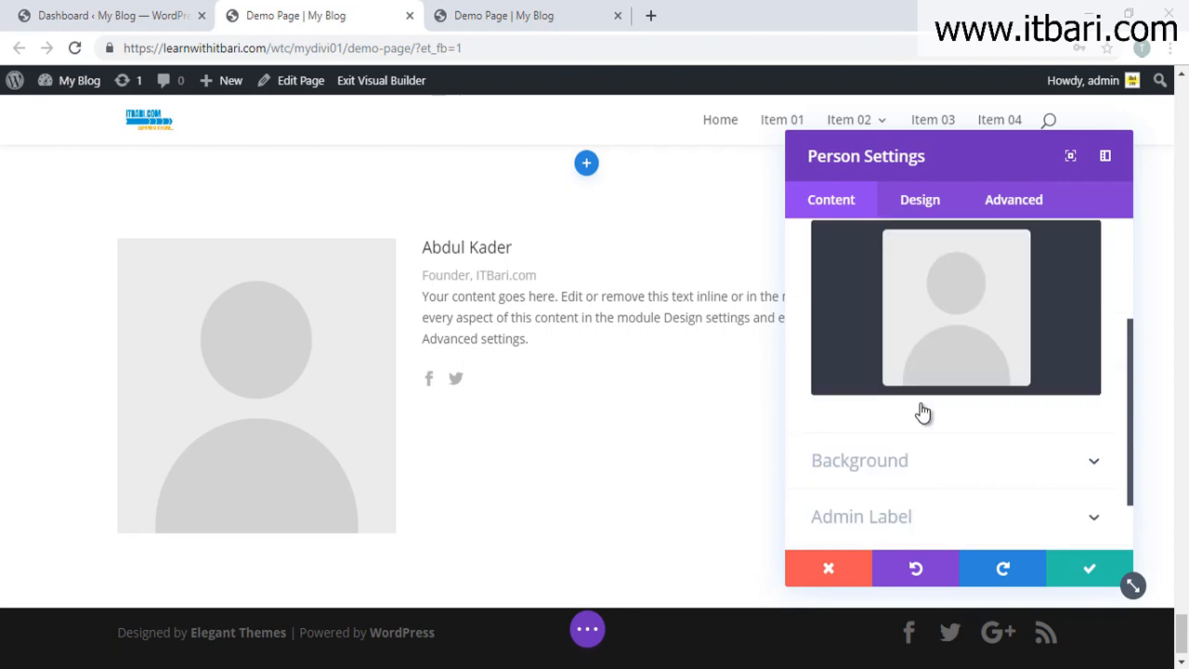
left_click(950, 390)
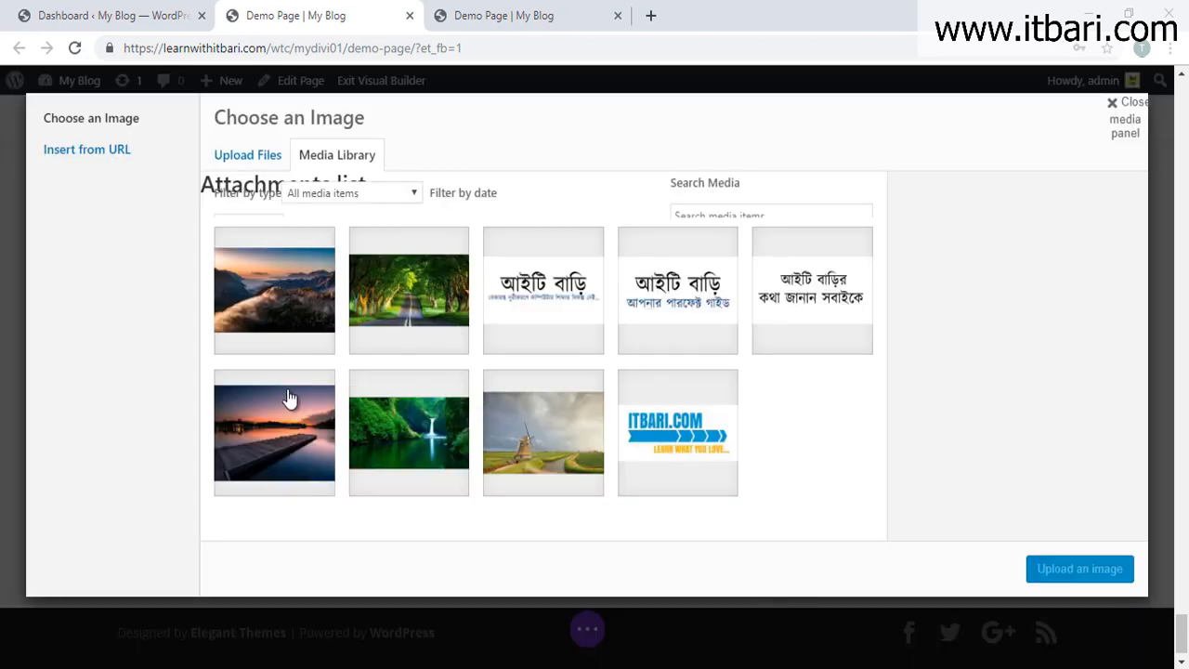
left_click(486, 447)
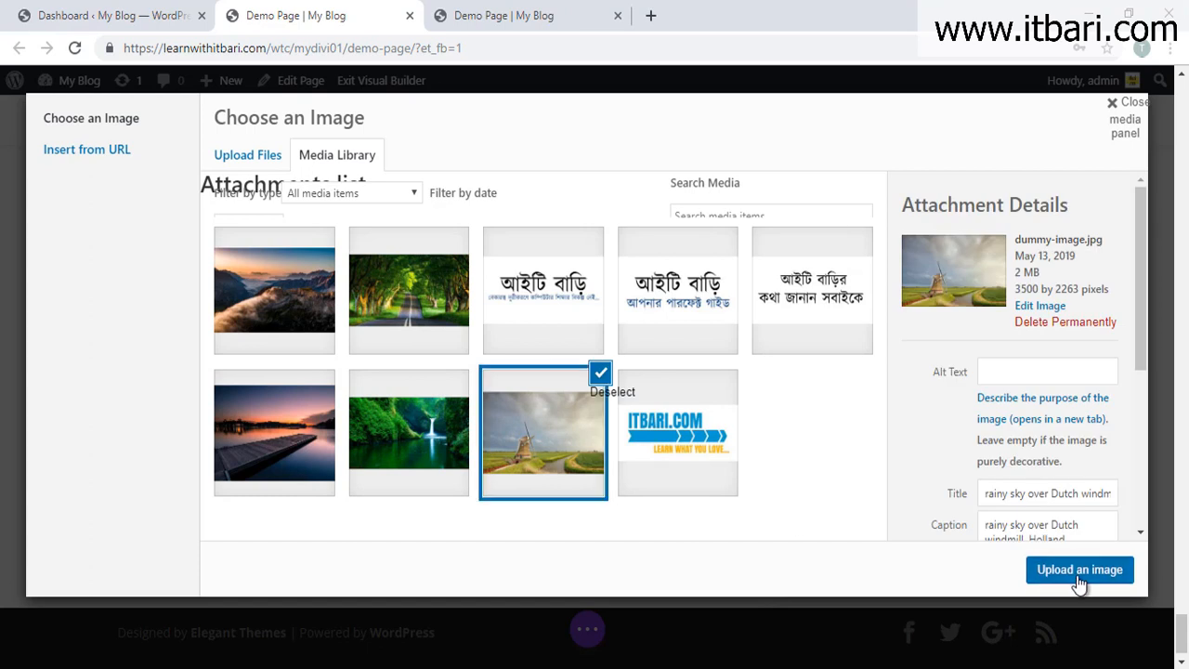
left_click(1079, 570)
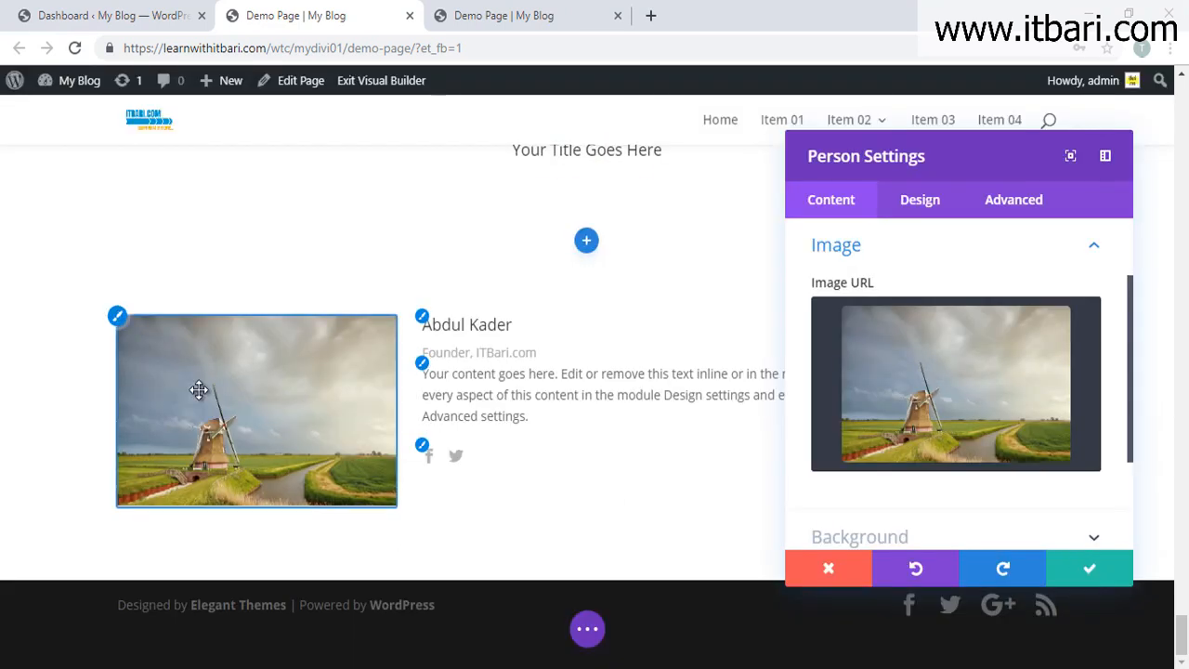
scroll(950, 451, "down", 3)
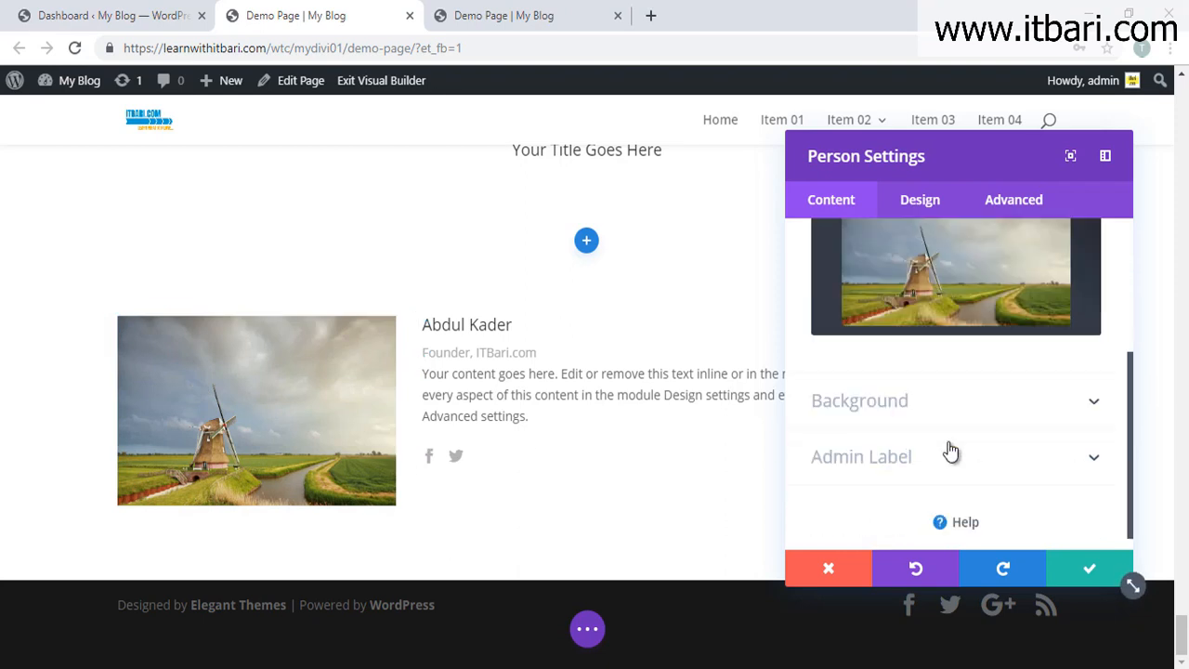
Step: Set the person card's social icon colour to brown on the Design tab
left_click(990, 388)
left_click(904, 204)
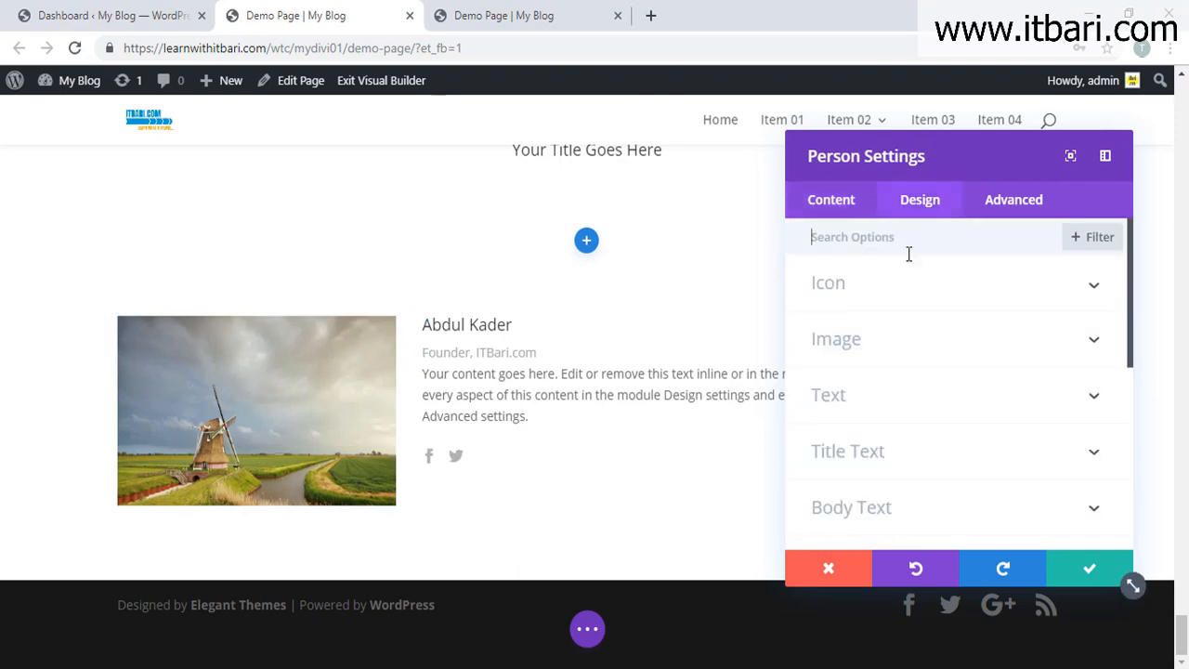
left_click(913, 300)
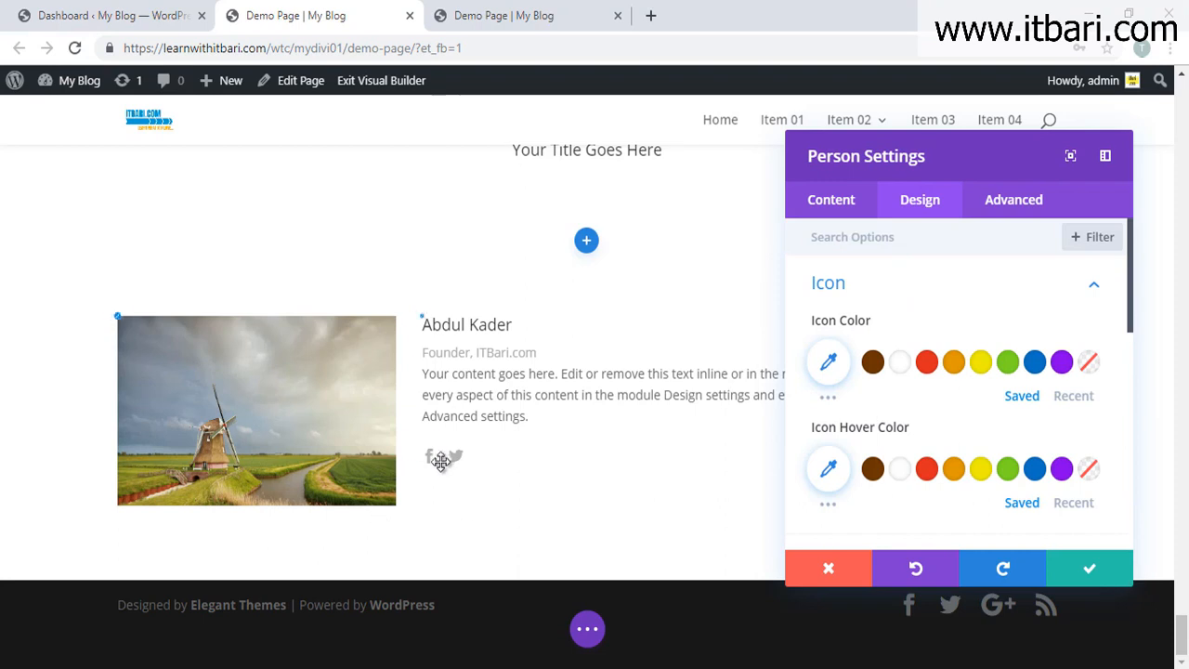
left_click(872, 362)
Step: Round the photo's corners to 19px and save the person card settings
scroll(891, 399, "down", 1)
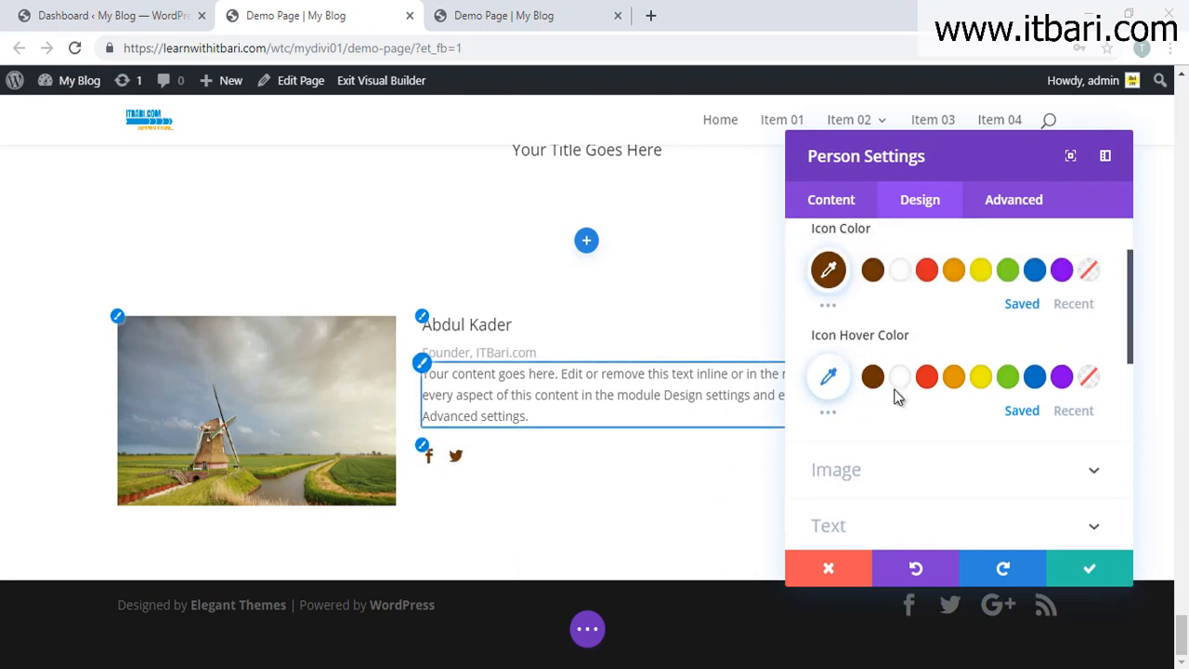
scroll(902, 416, "down", 2)
left_click(915, 276)
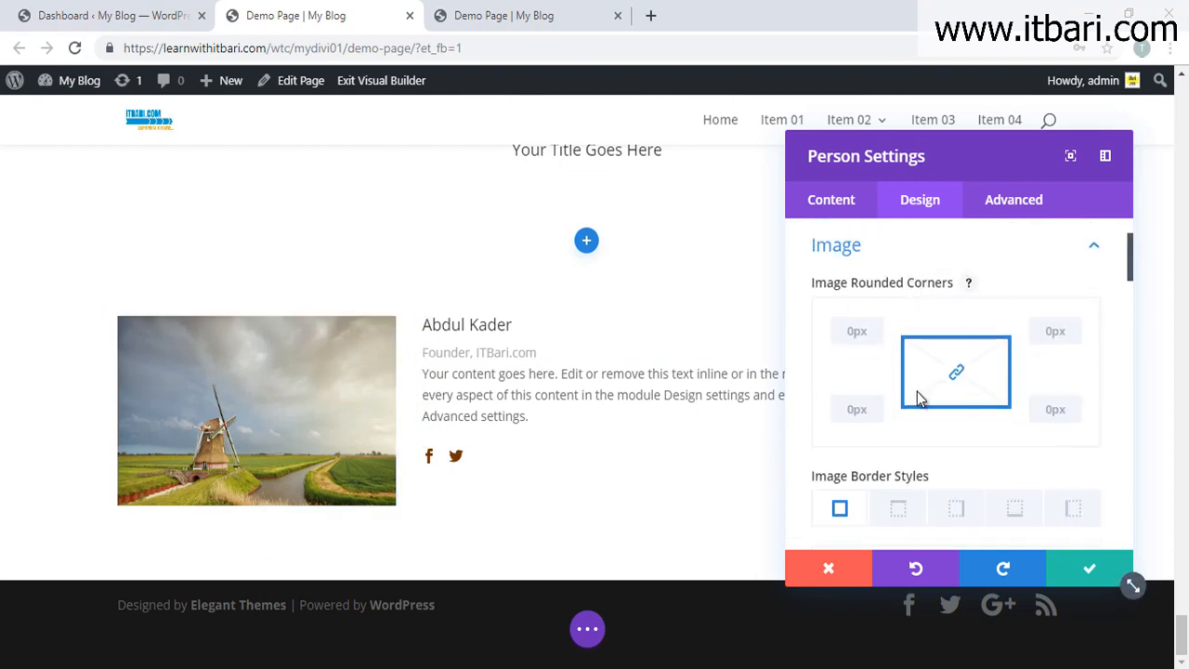
left_click_drag(878, 356, 1147, 355)
left_click_drag(858, 360, 992, 353)
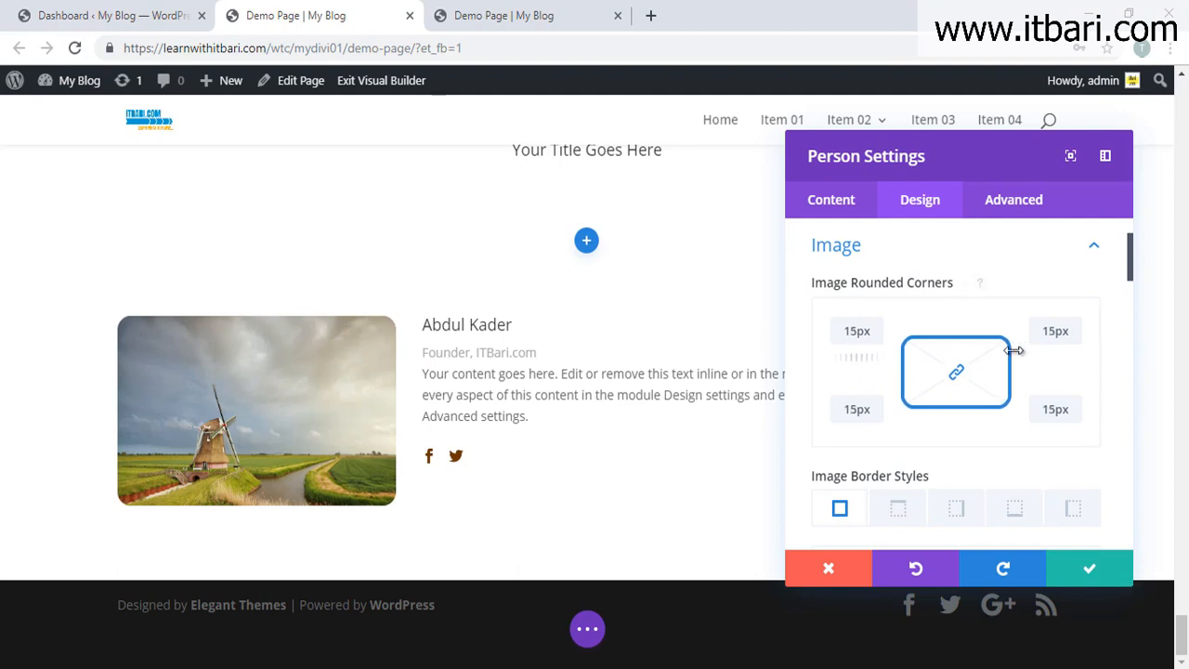
scroll(938, 399, "down", 2)
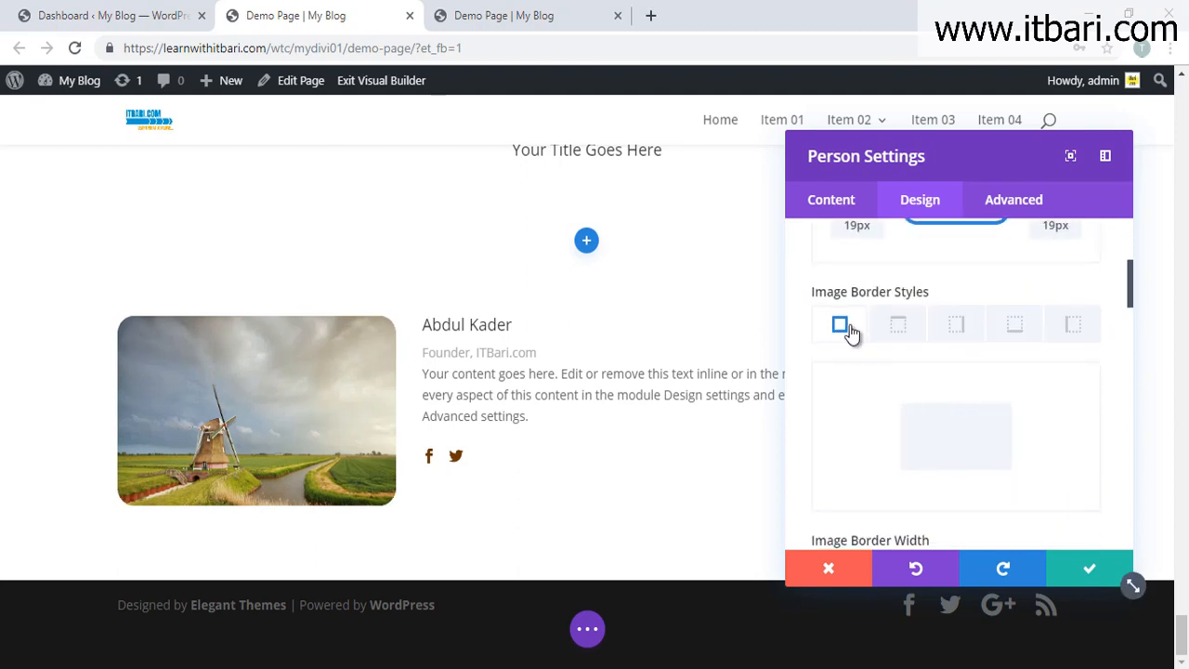
scroll(865, 345, "down", 3)
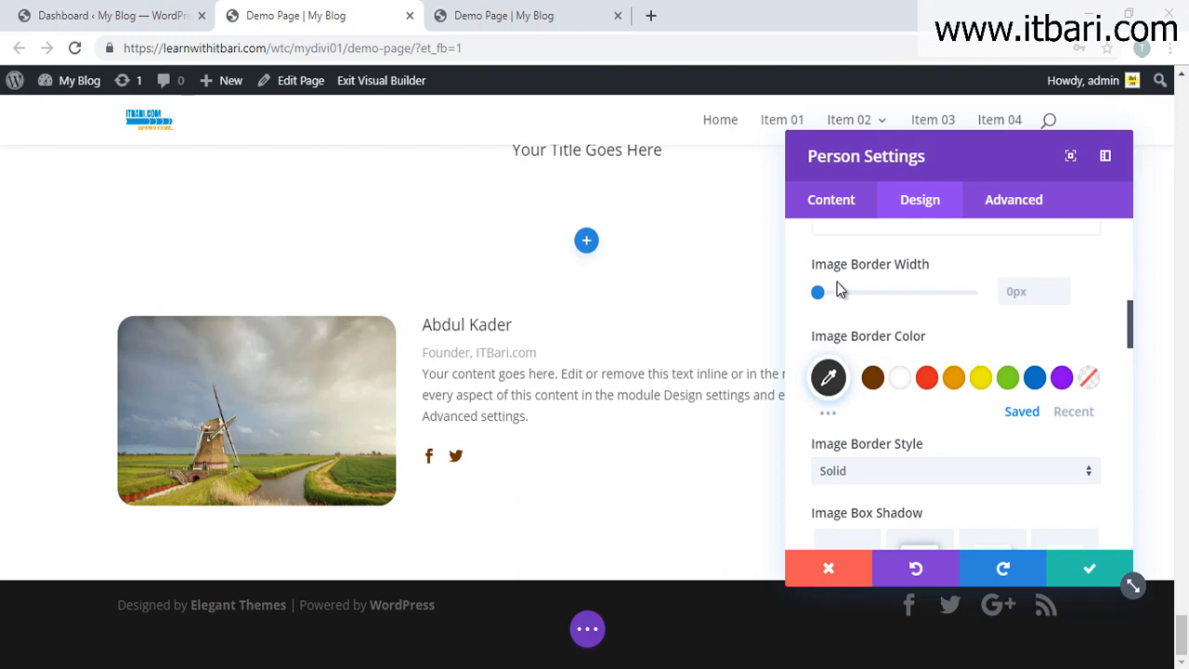
scroll(868, 351, "down", 3)
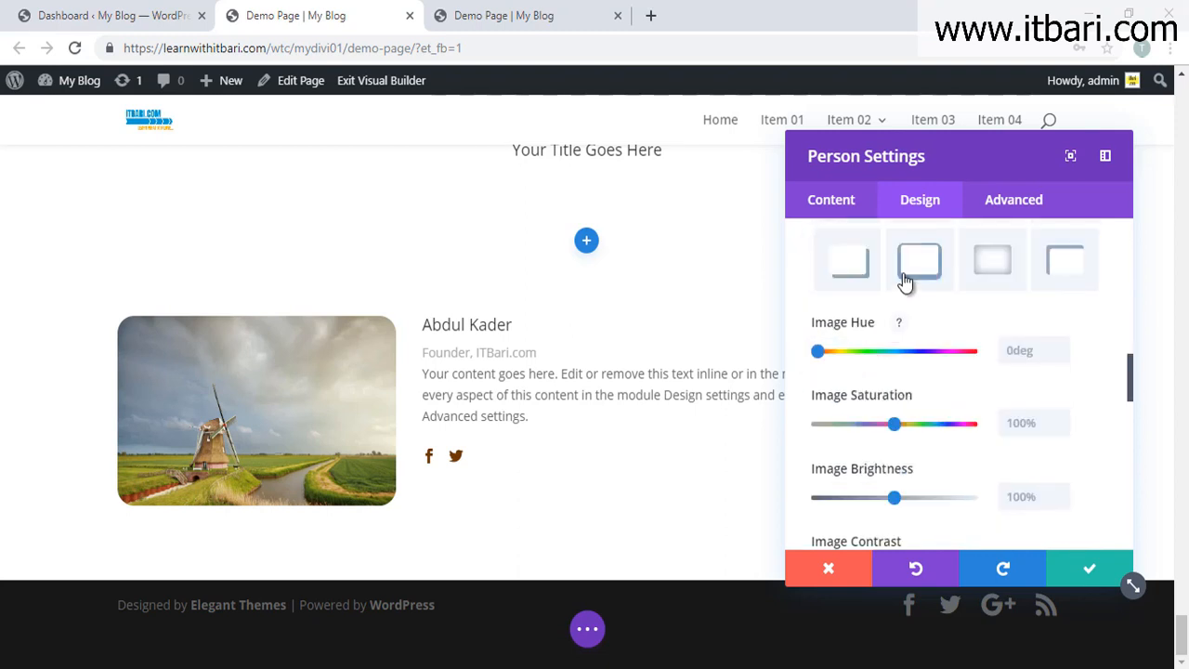
scroll(917, 299, "down", 8)
scroll(935, 329, "down", 2)
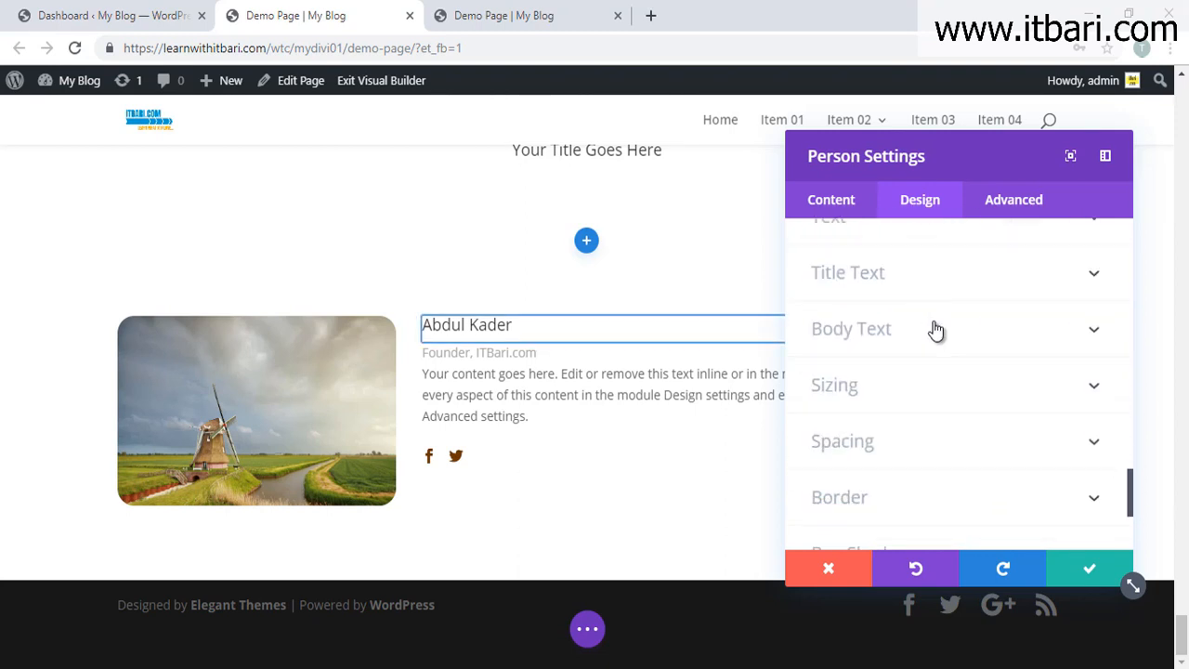
left_click(1119, 574)
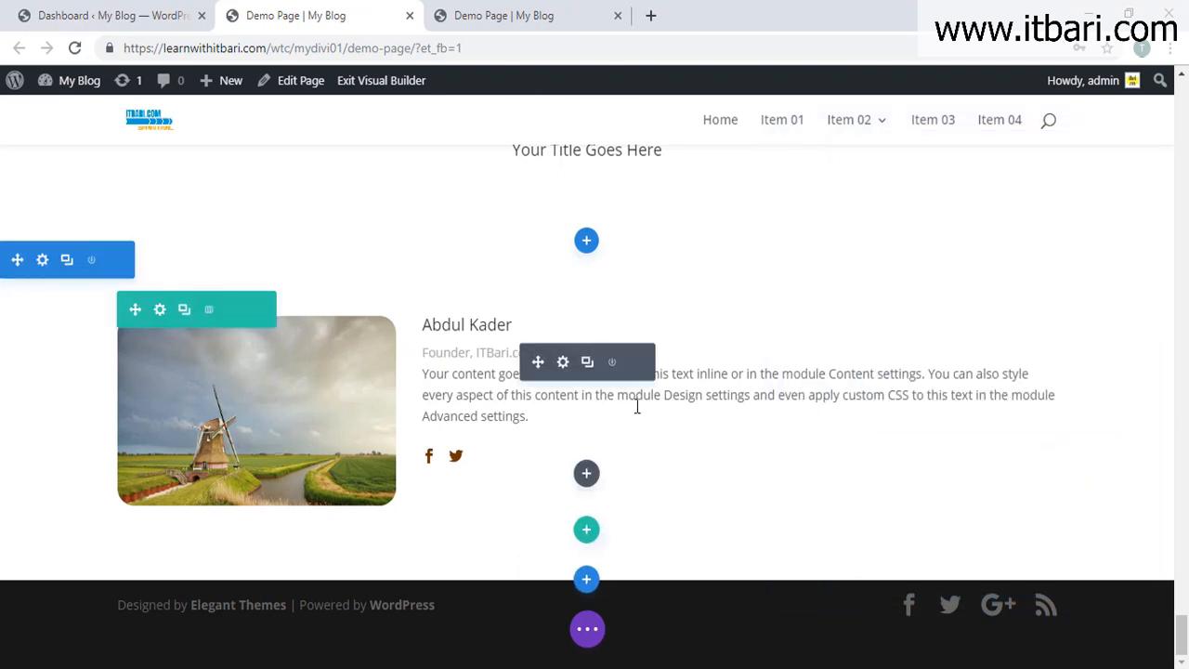
Step: Add a Regular section with a one-column row holding a Portfolio module
left_click(586, 578)
left_click(499, 531)
left_click(476, 471)
scroll(608, 390, "down", 5)
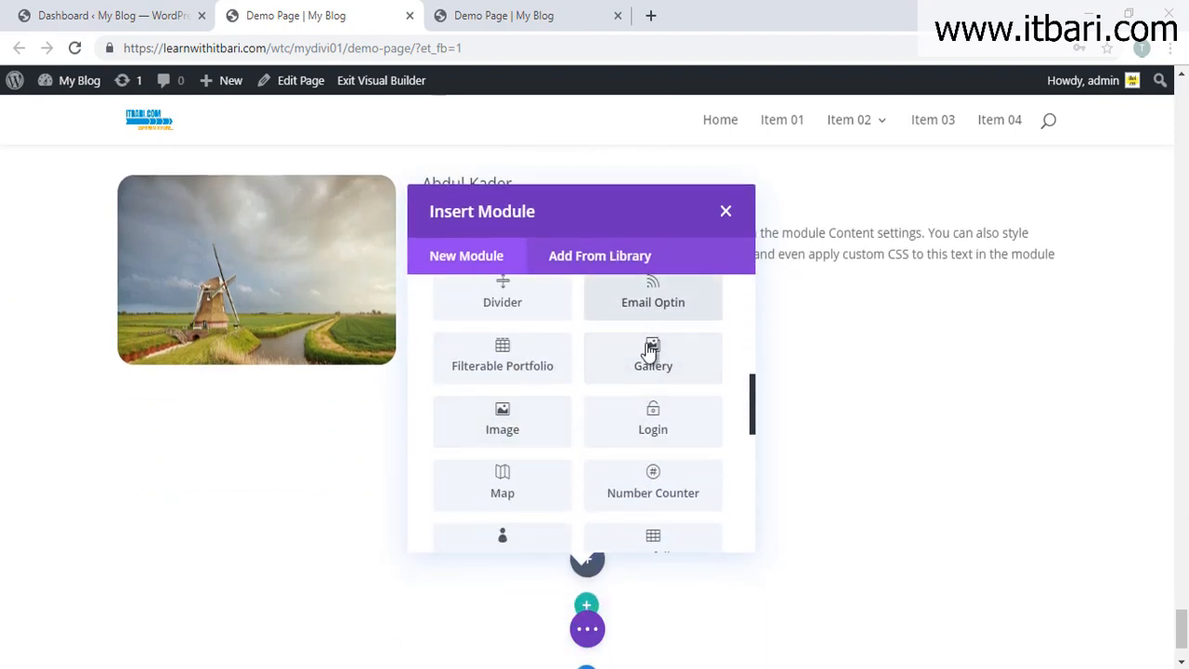
scroll(613, 465, "down", 2)
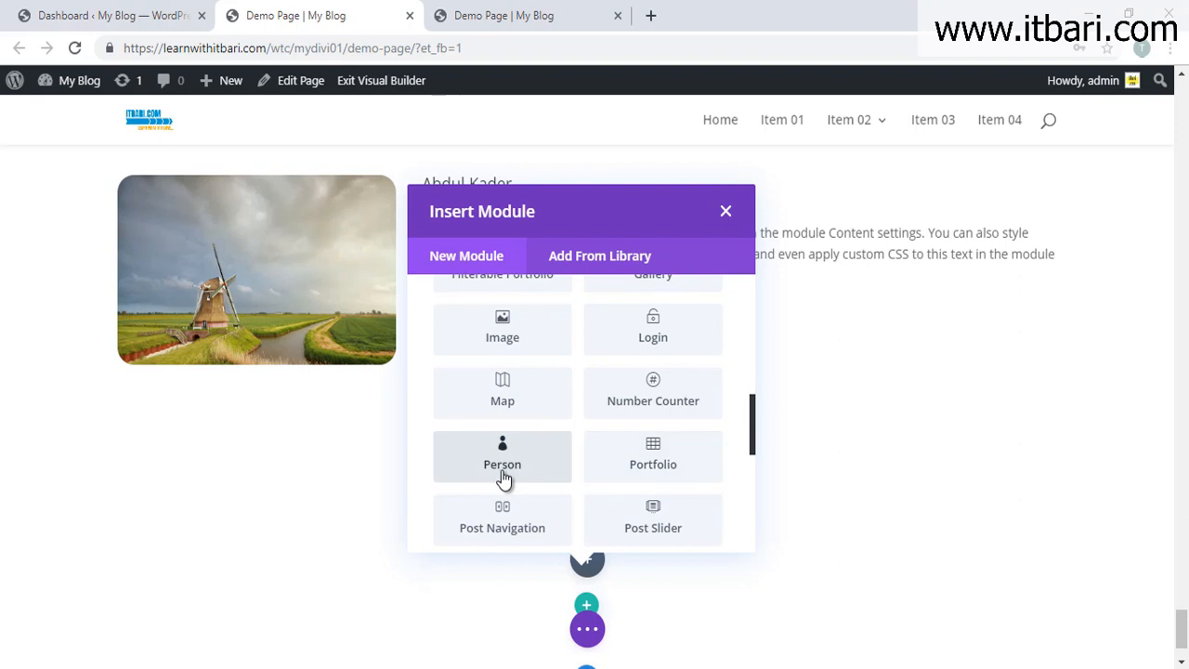
left_click(643, 469)
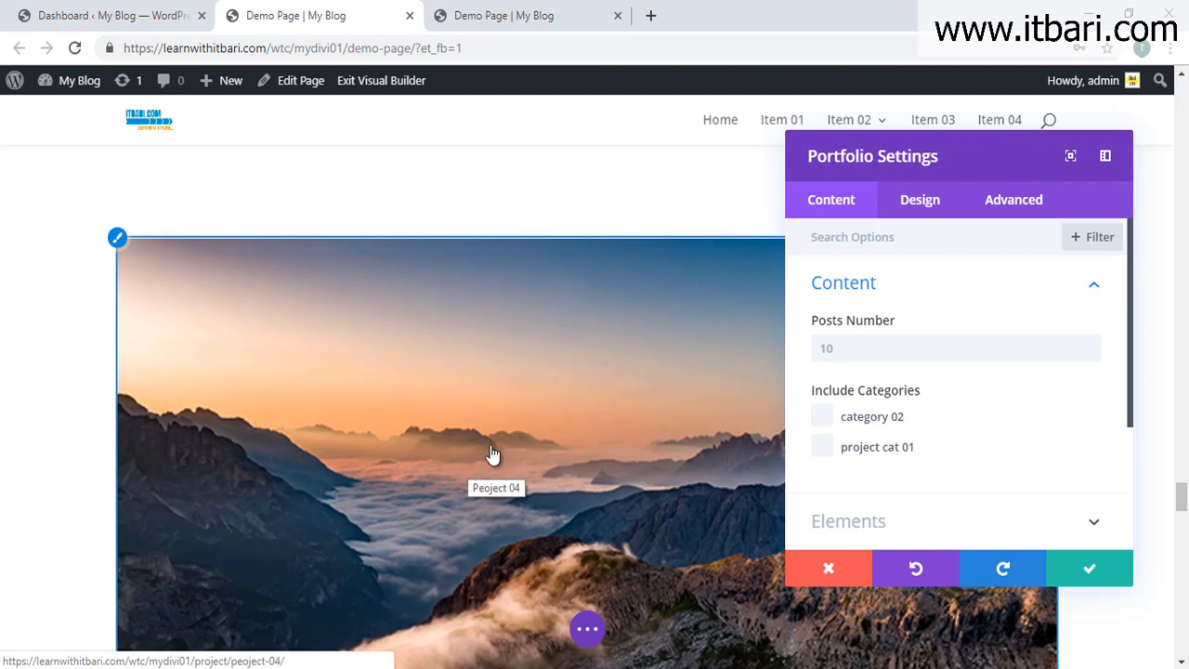
Step: Move the open Portfolio settings panel aside and save it
scroll(478, 460, "down", 5)
scroll(492, 455, "up", 5)
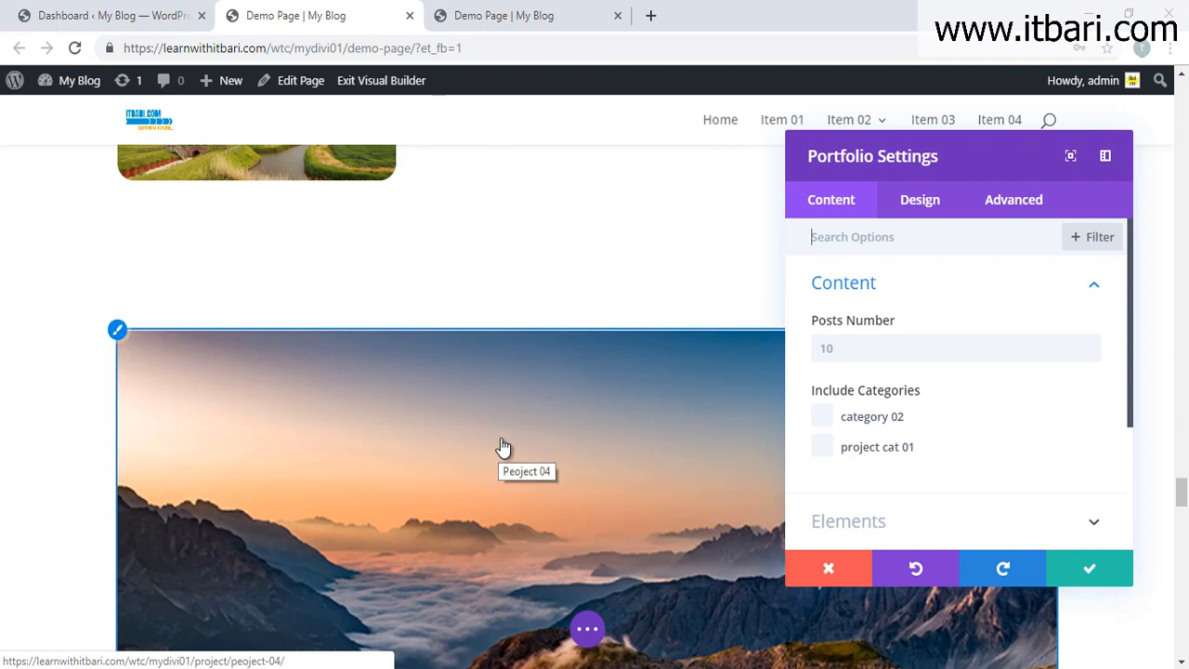
left_click_drag(978, 161, 717, 158)
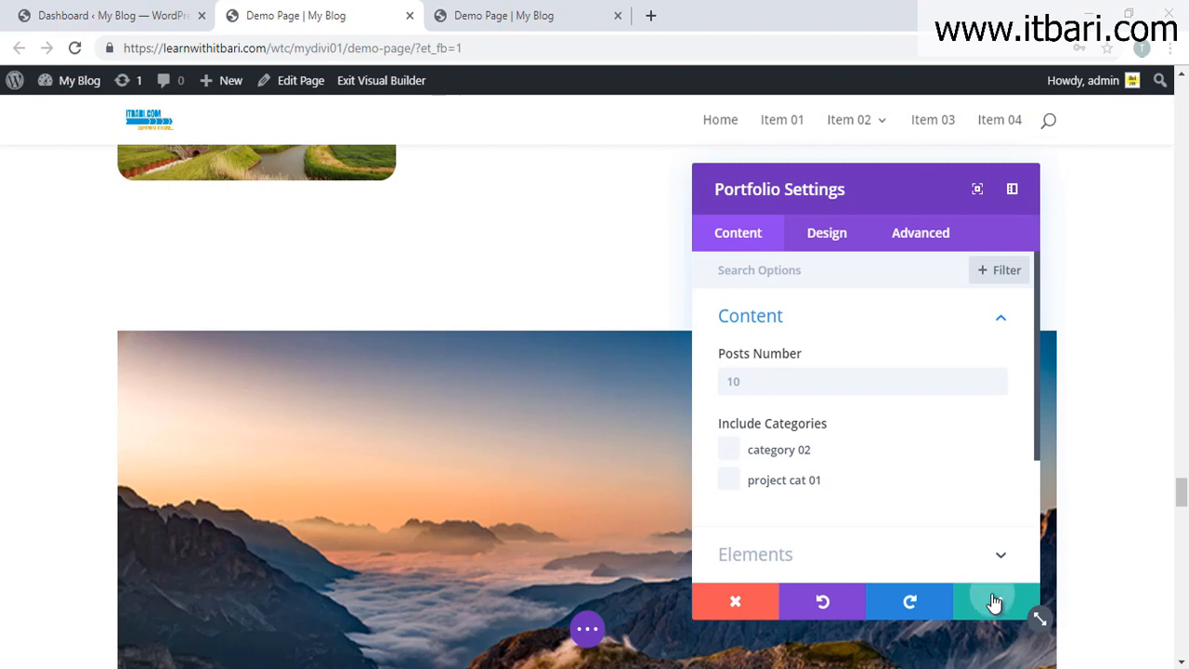
left_click(995, 605)
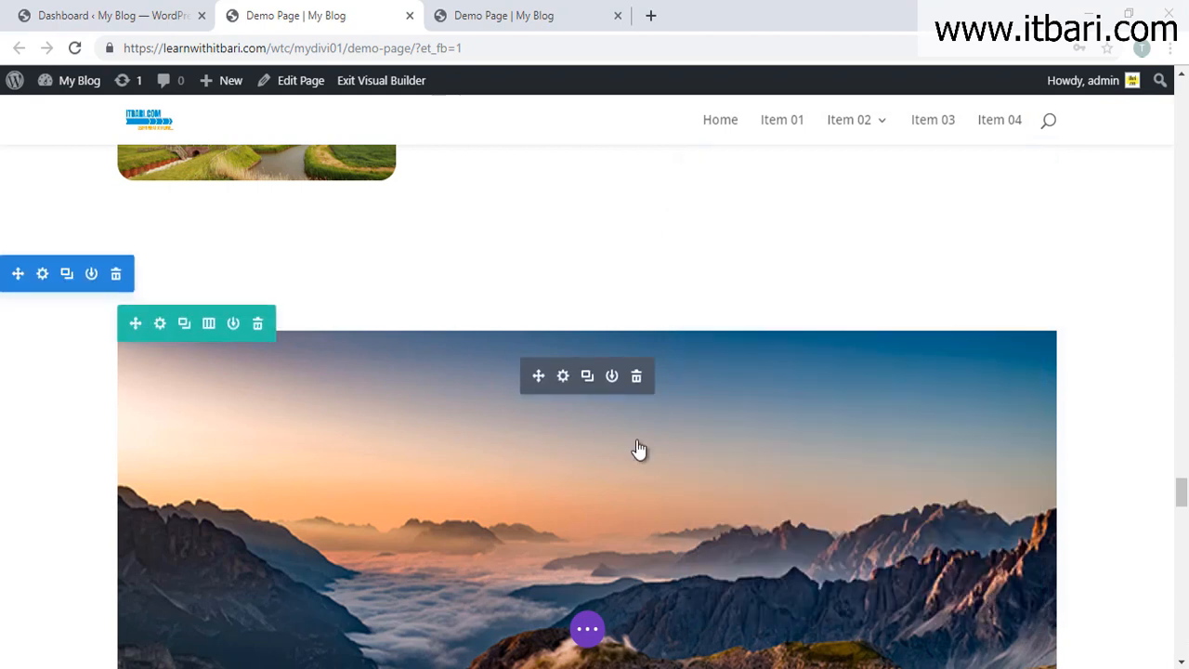
Step: Switch the Portfolio layout from Fullwidth to Grid and save
left_click(563, 375)
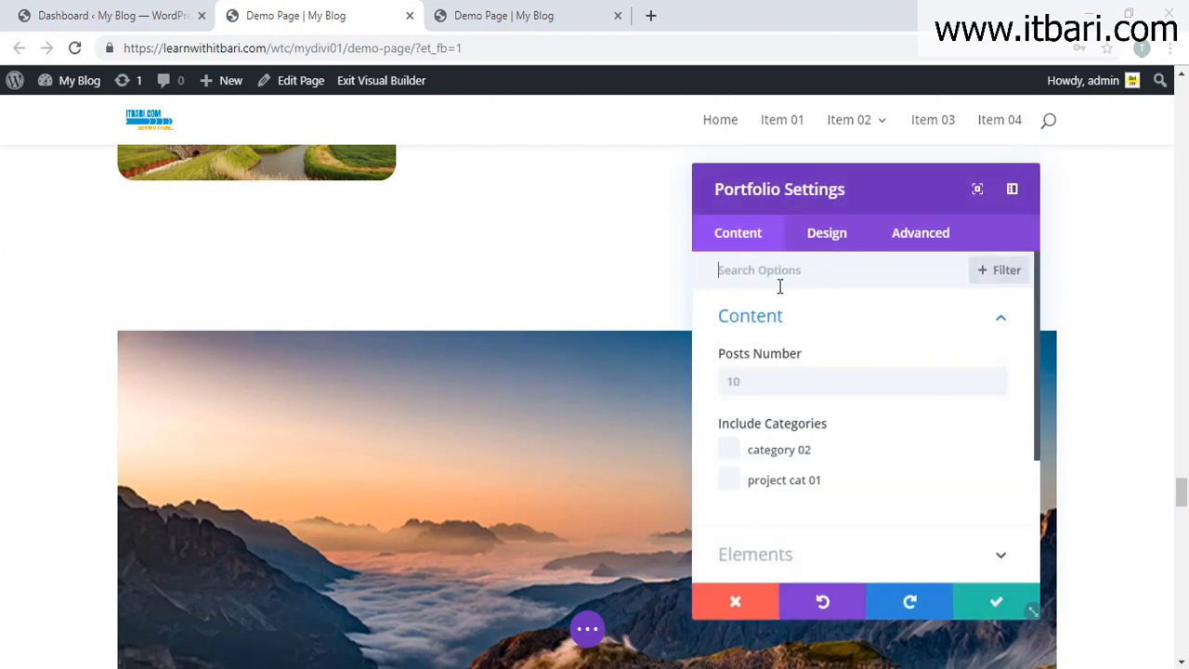
left_click(814, 234)
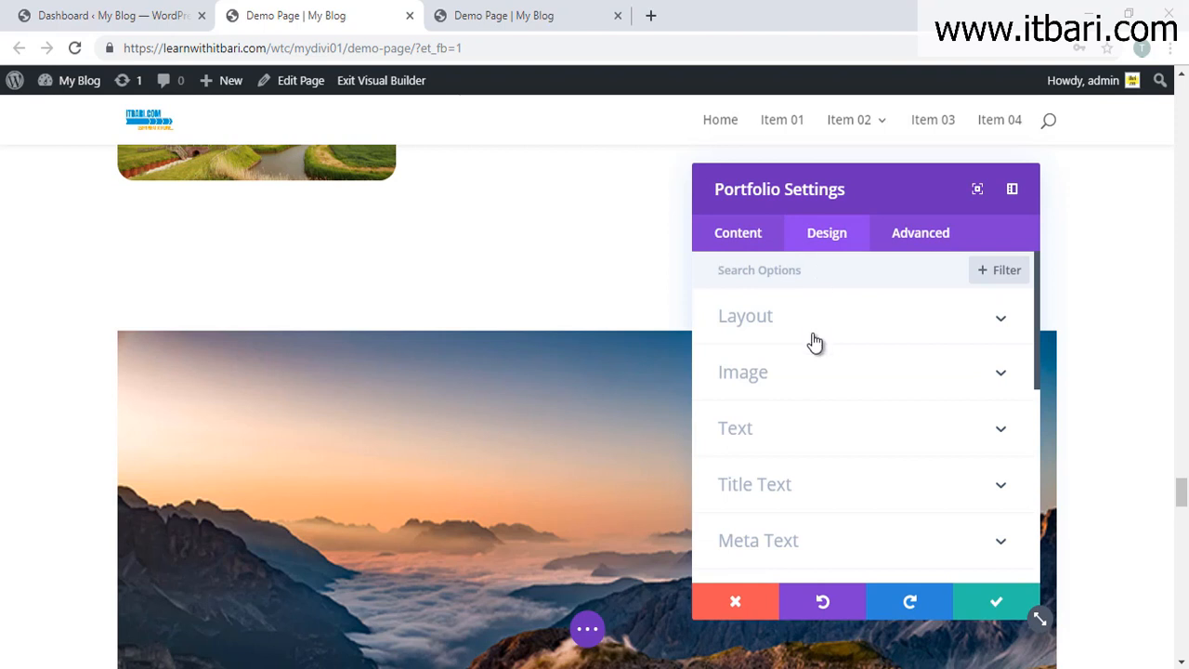
left_click(762, 316)
left_click(748, 399)
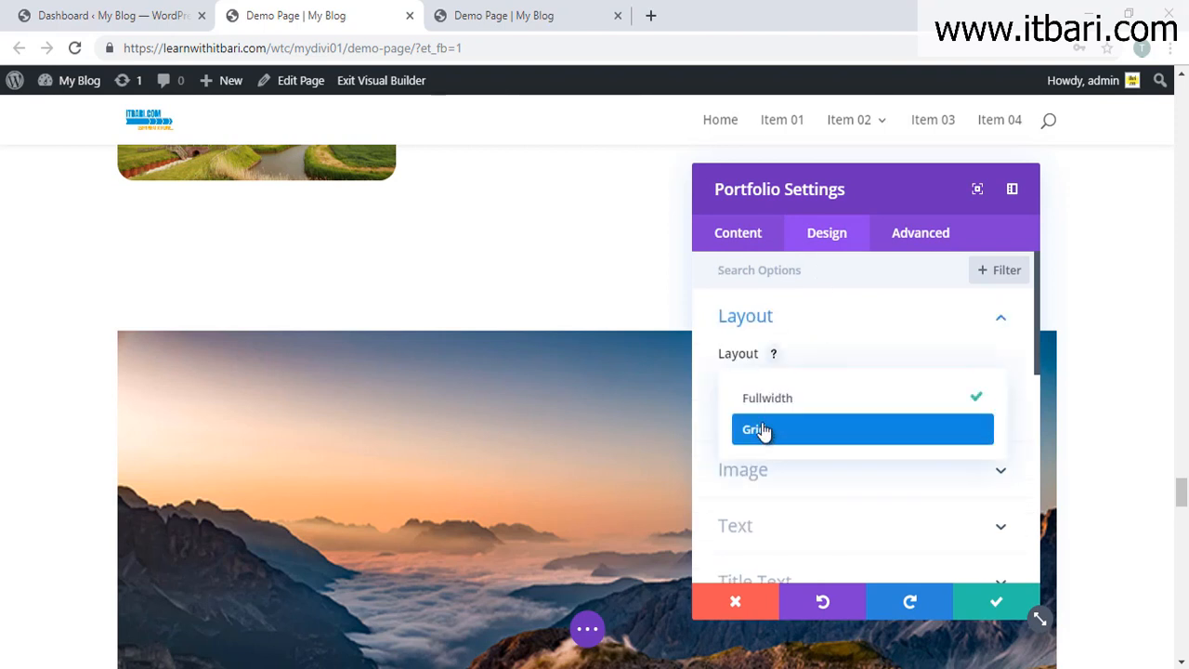
left_click(767, 434)
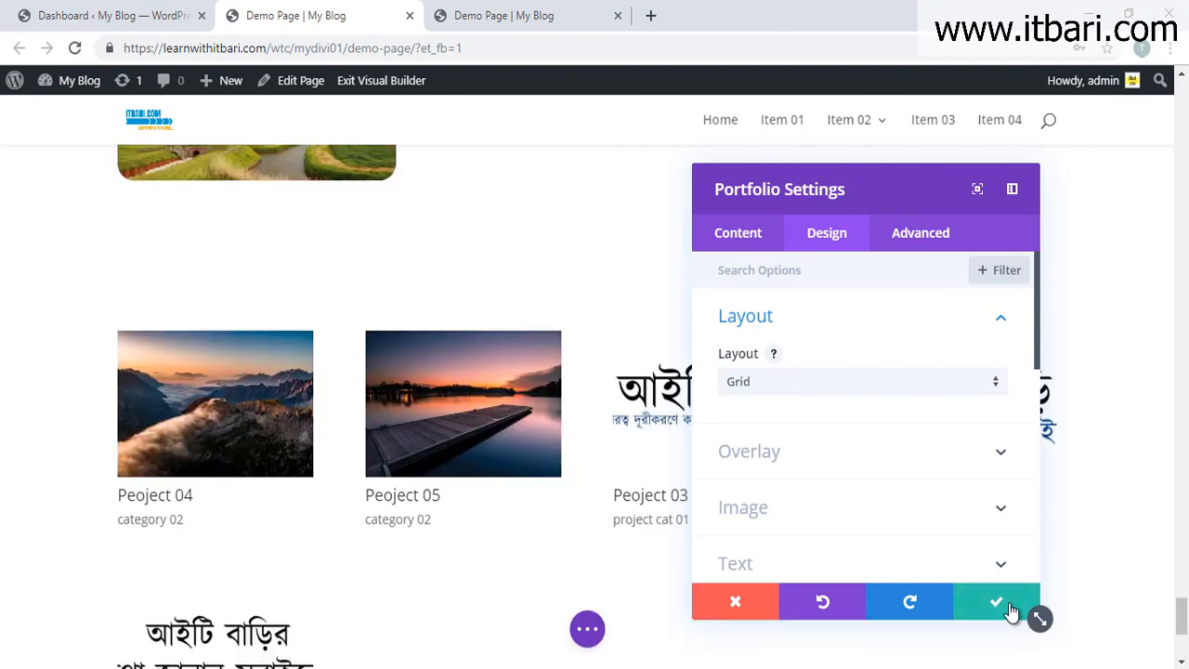
left_click(1011, 614)
Step: Scroll around the page to review the new portfolio grid
key("ctrl+shift+d")
mouse_move(57, 251)
left_mouse_down()
mouse_move(838, 508)
mouse_move(1026, 557)
left_mouse_up()
key("Escape")
scroll(867, 433, "down", 10)
scroll(866, 430, "up", 10)
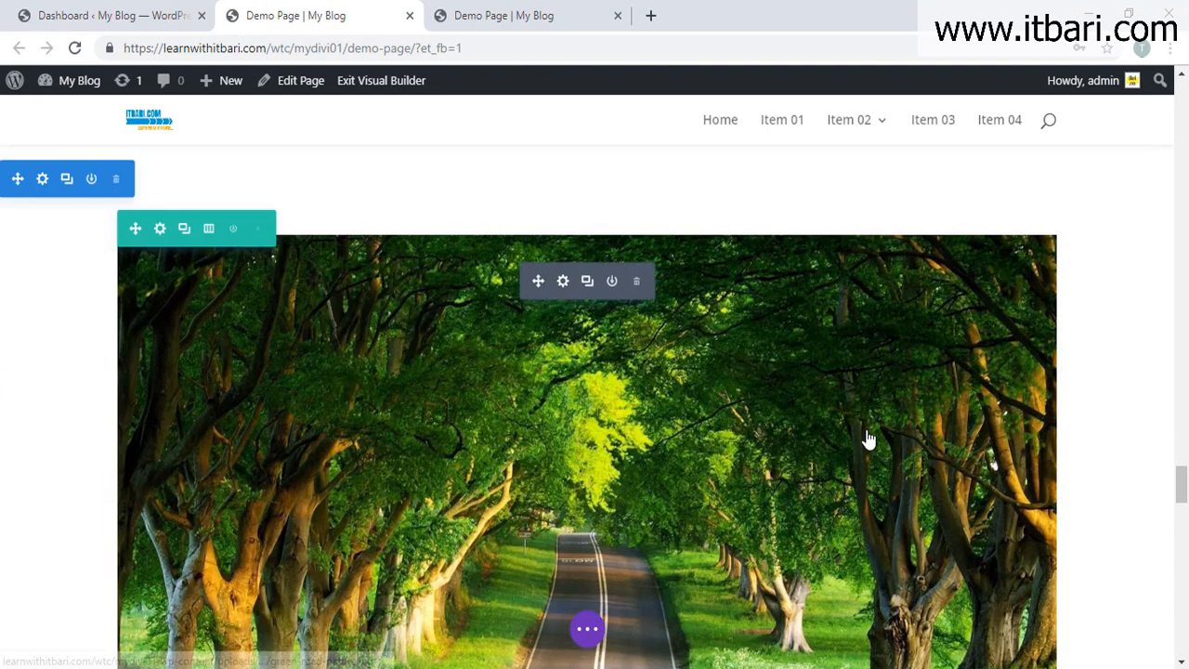
scroll(865, 434, "up", 1)
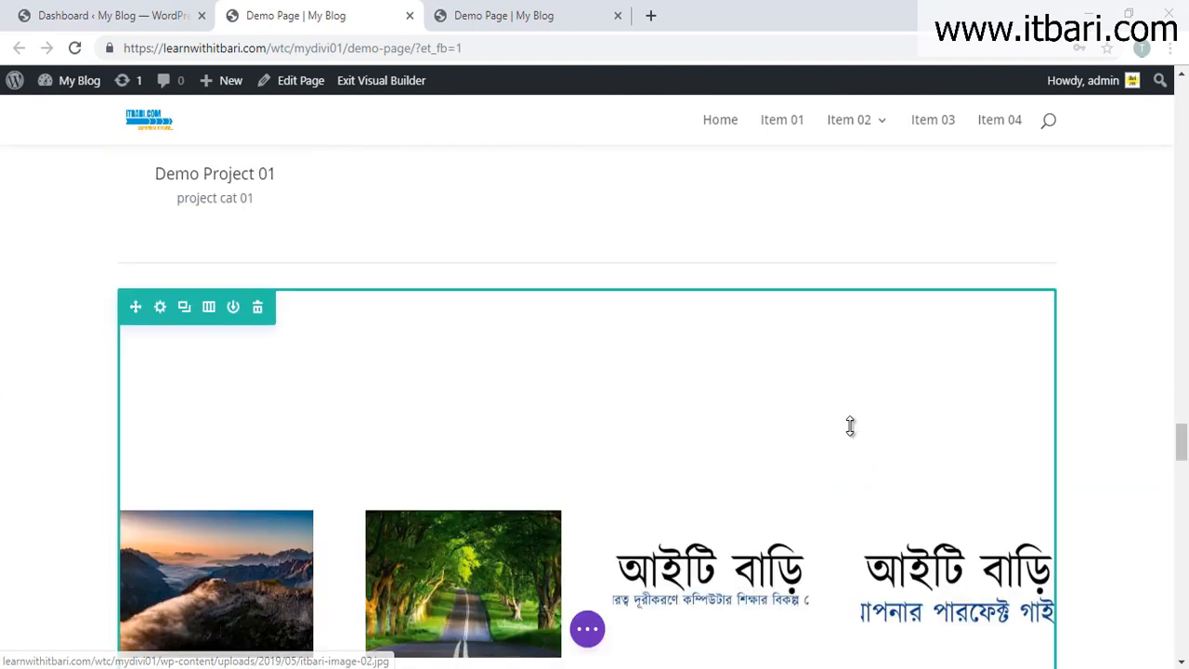
scroll(557, 478, "up", 7)
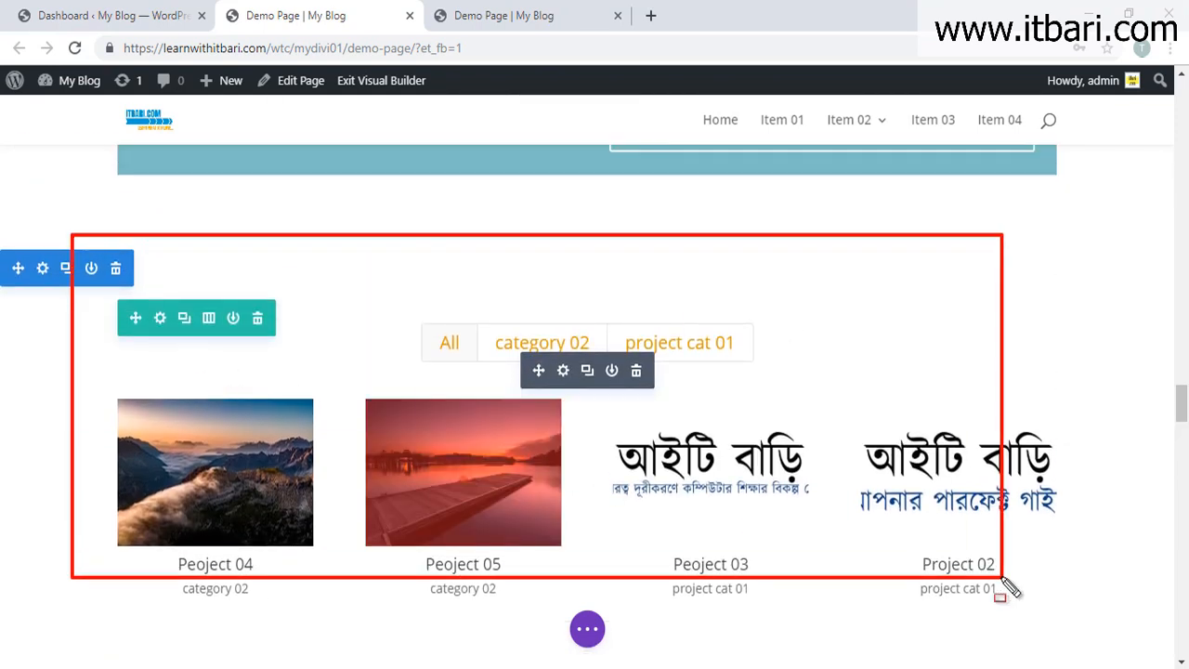
scroll(1045, 464, "down", 10)
scroll(1044, 464, "up", 10)
scroll(1044, 464, "down", 5)
scroll(1045, 464, "up", 5)
scroll(1040, 464, "down", 5)
scroll(444, 524, "down", 3)
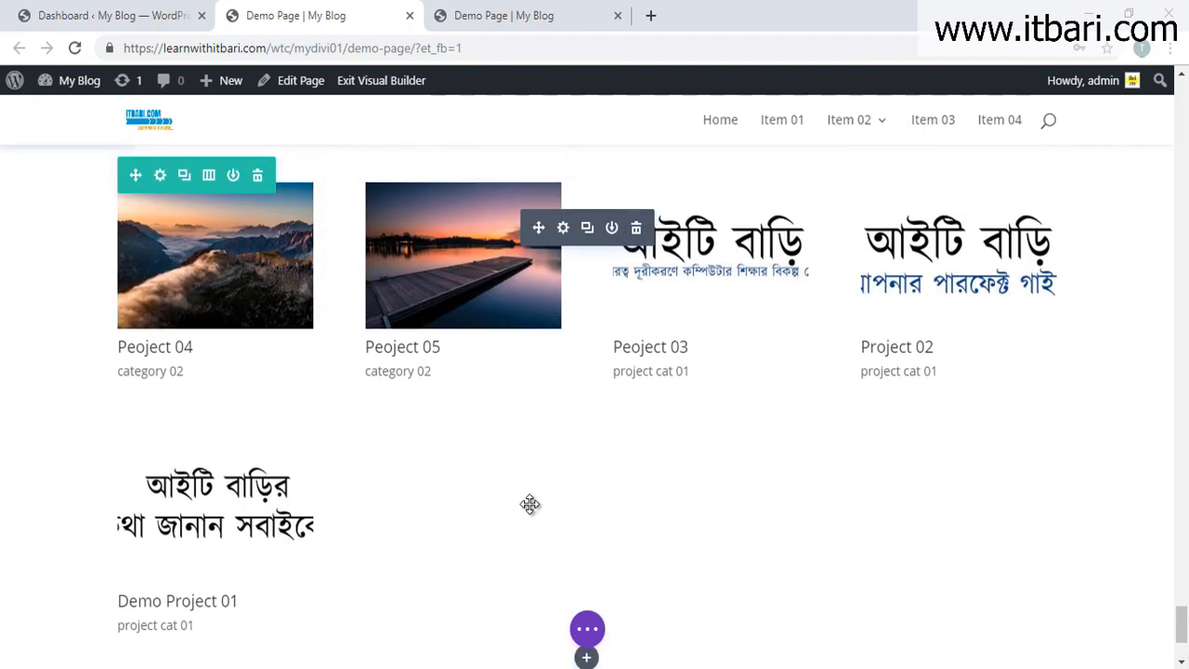
scroll(530, 504, "up", 1)
mouse_move(301, 167)
left_mouse_down()
mouse_move(324, 186)
mouse_move(841, 280)
left_mouse_up()
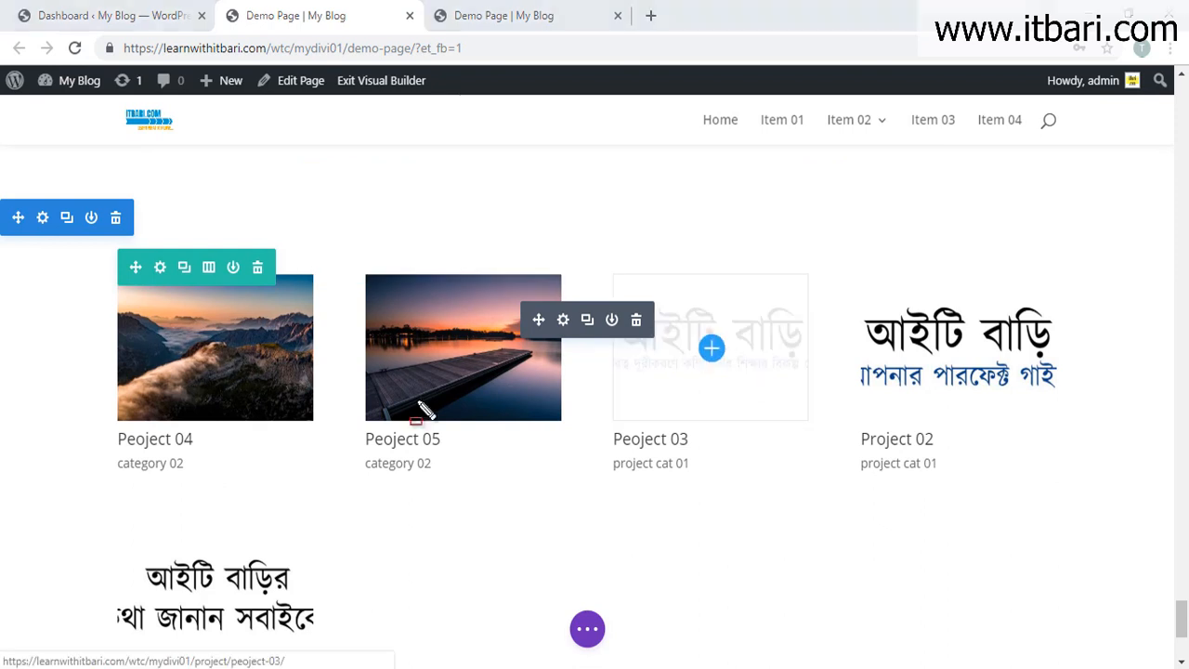
left_click_drag(83, 265, 1003, 599)
mouse_move(1180, 603)
left_mouse_down()
mouse_move(1183, 391)
mouse_move(1183, 404)
left_mouse_up()
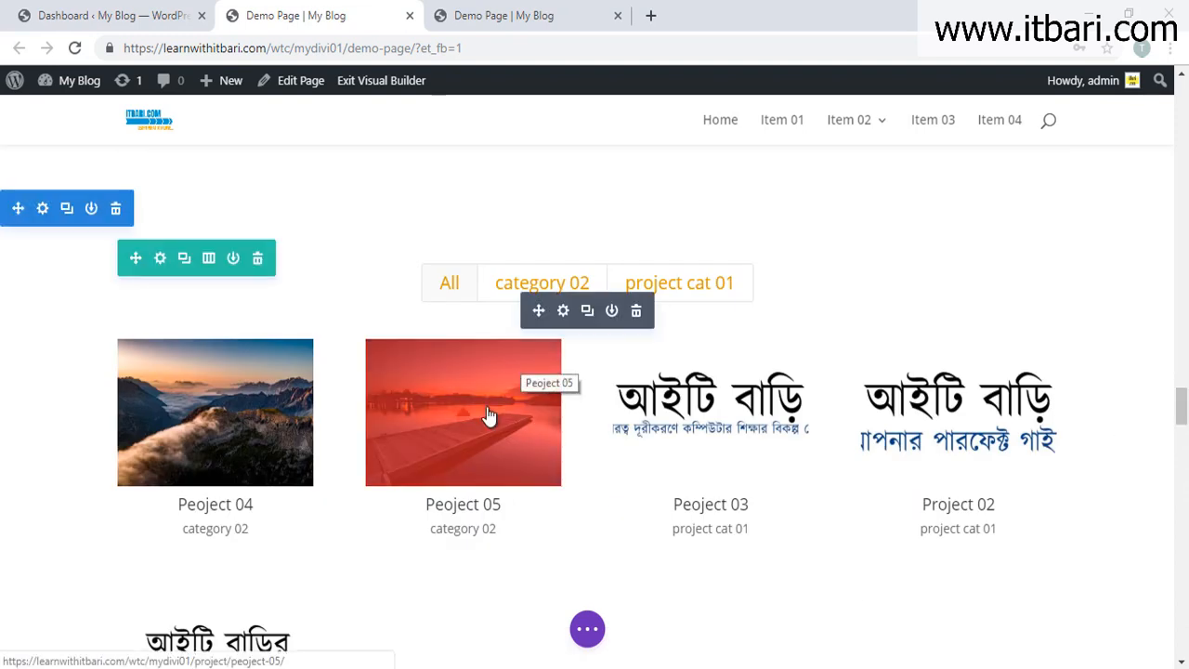
scroll(843, 311, "down", 1)
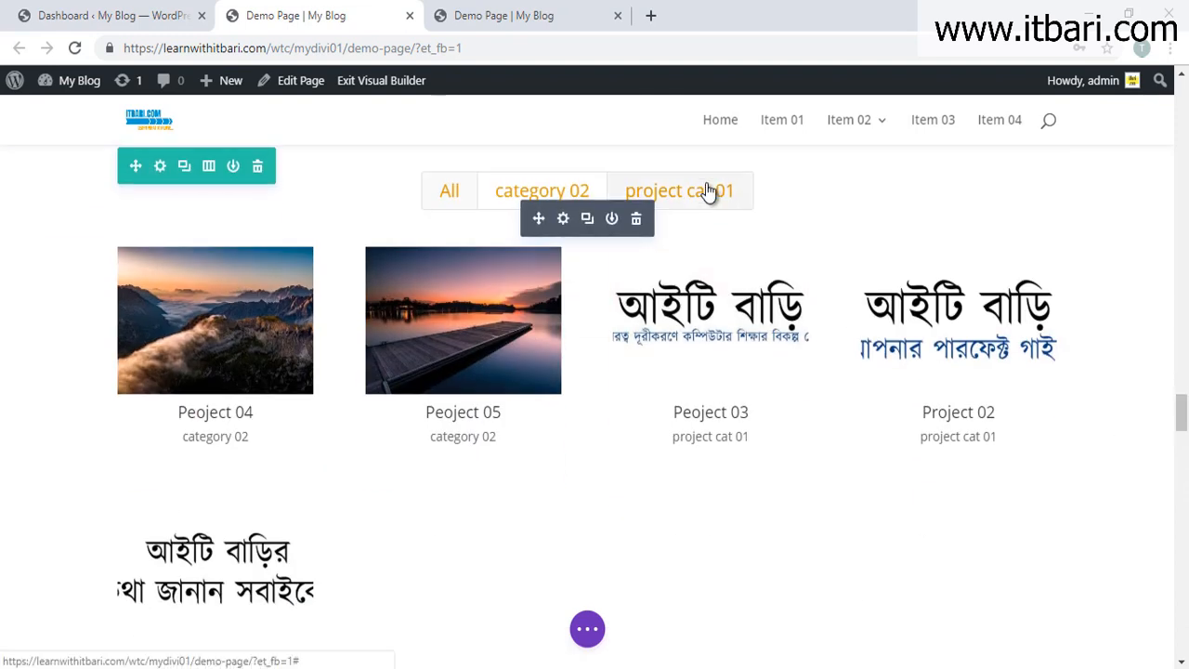
Step: Filter the portfolio by project cat 01, then by category 02
left_click(709, 191)
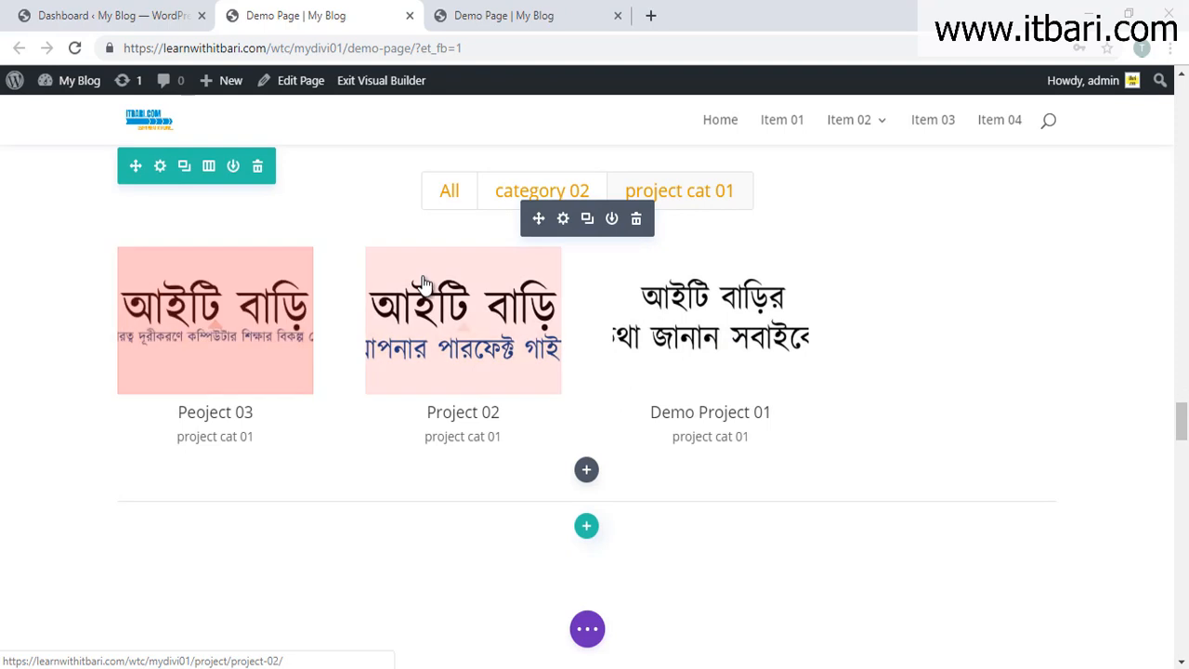
left_click(506, 197)
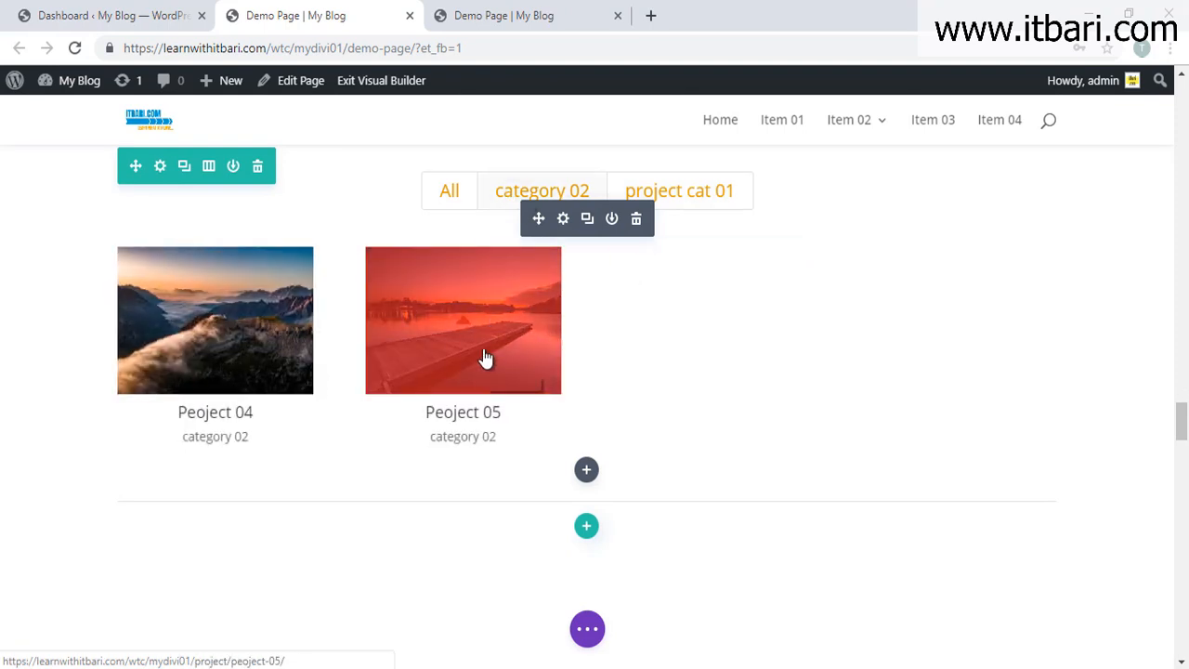
scroll(485, 358, "down", 3)
scroll(485, 358, "down", 15)
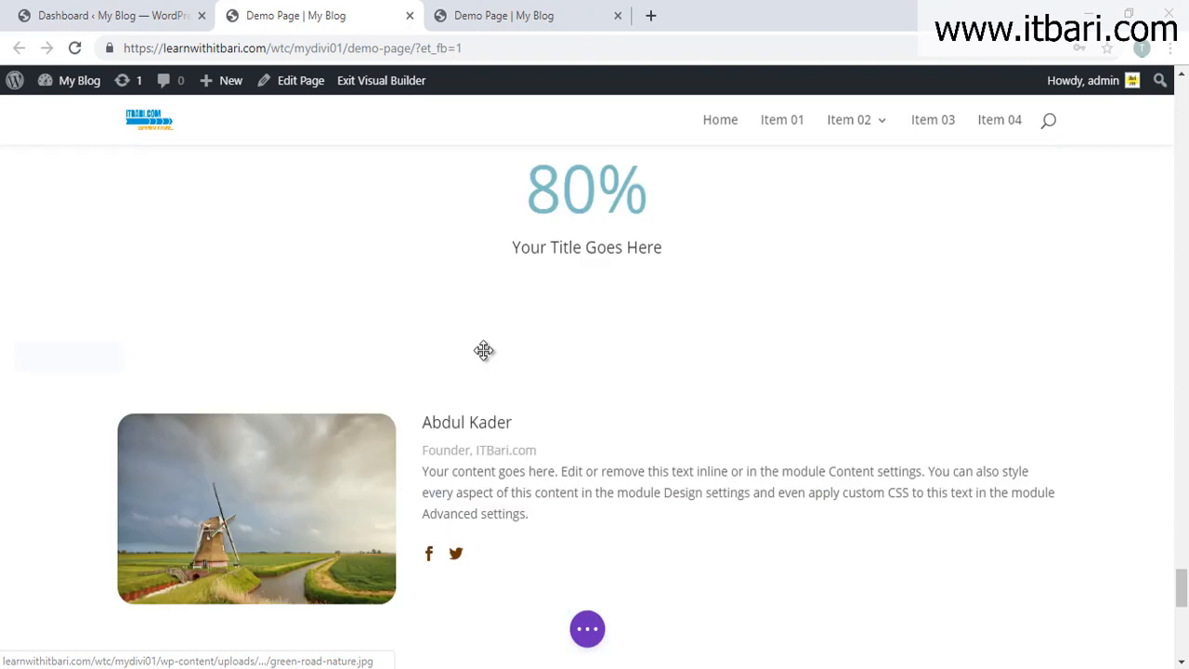
scroll(504, 390, "up", 3)
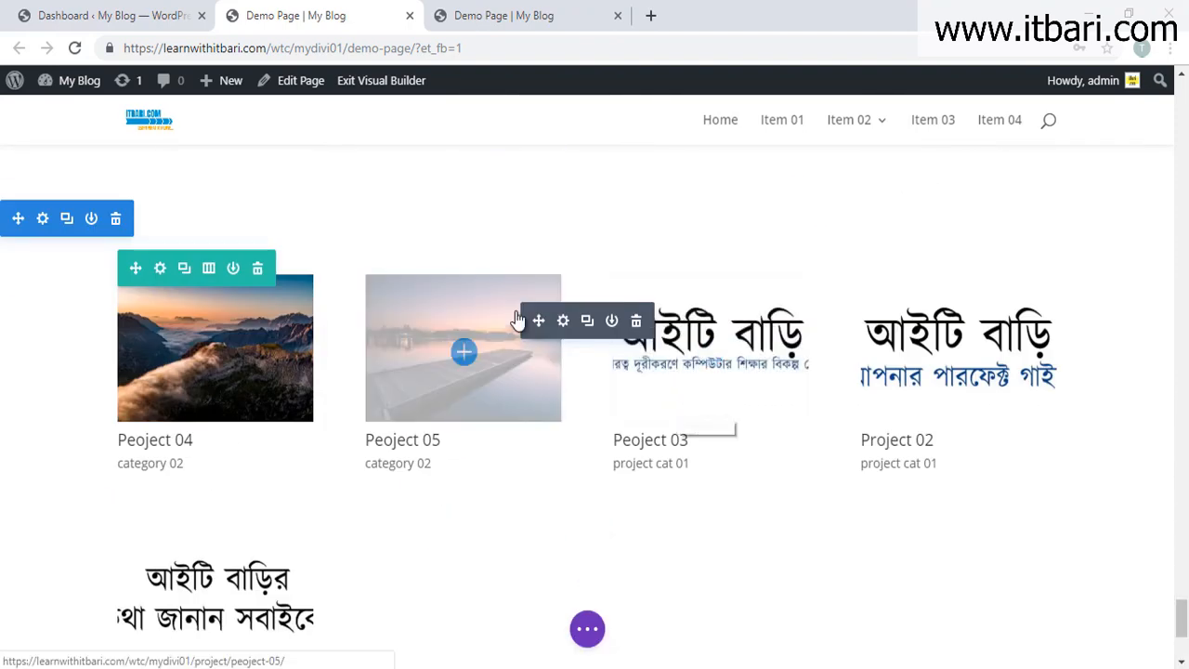
Step: Open the Portfolio module settings and close them again
left_click(561, 321)
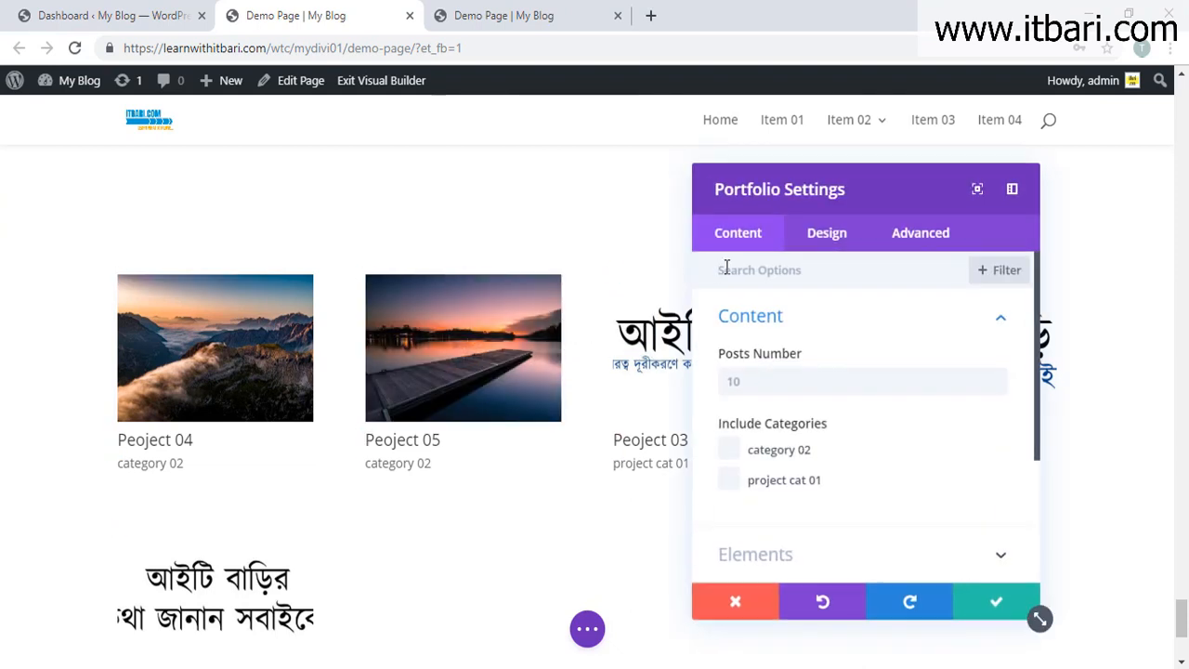
scroll(814, 418, "down", 2)
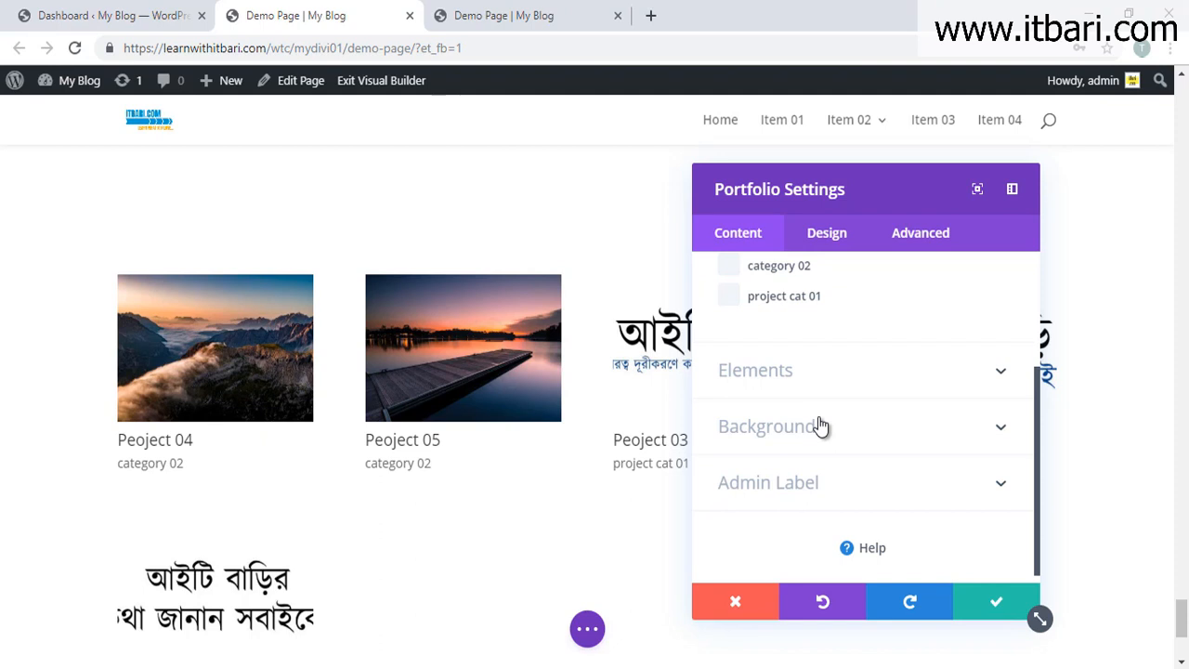
left_click(989, 601)
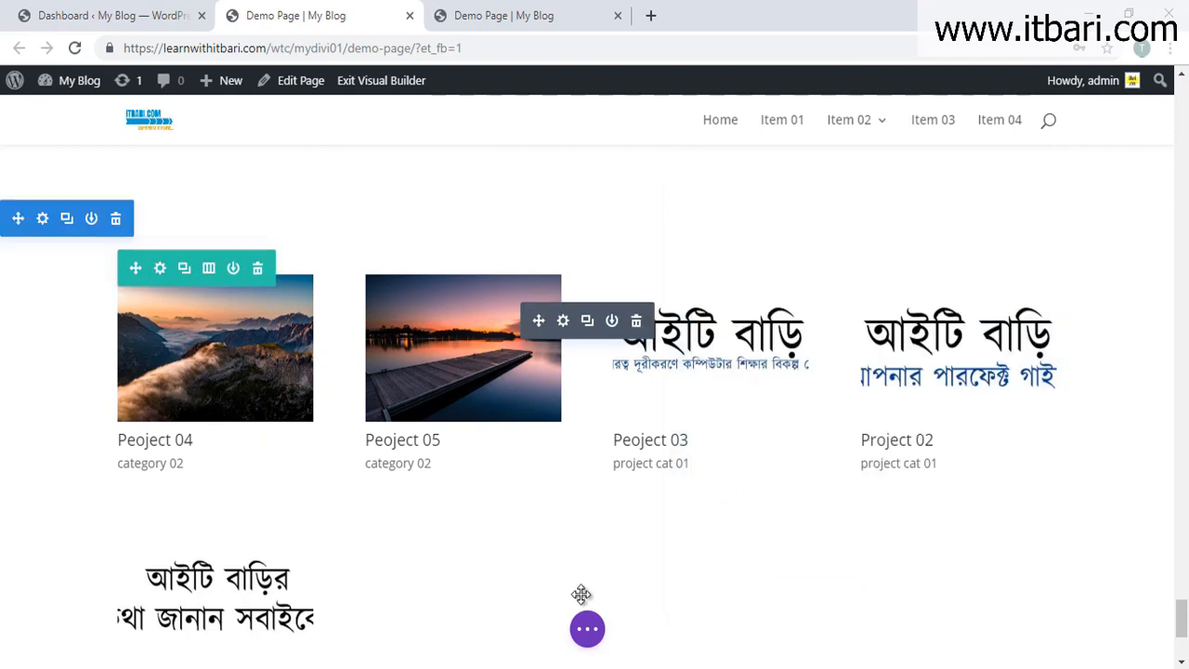
Step: Save the page from the page settings bar
scroll(585, 599, "down", 1)
left_click(587, 629)
left_click(1126, 629)
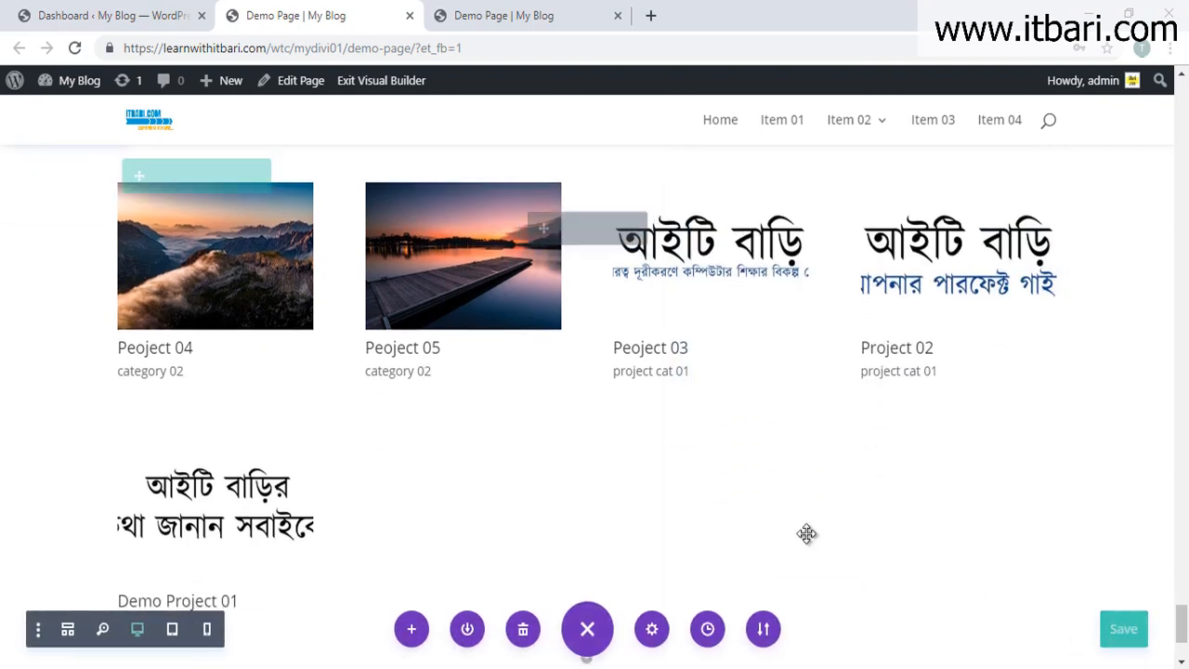
scroll(655, 547, "down", 2)
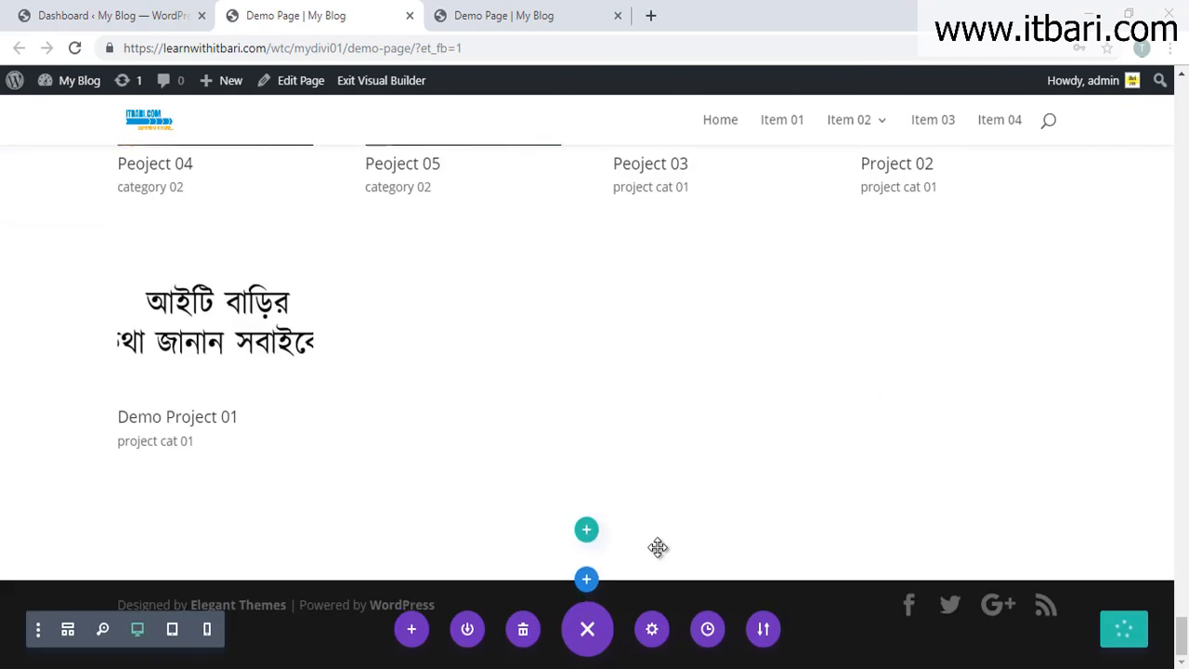
Step: Add a Regular one-column section at the bottom with a Post Navigation module
left_click(587, 578)
left_click(493, 533)
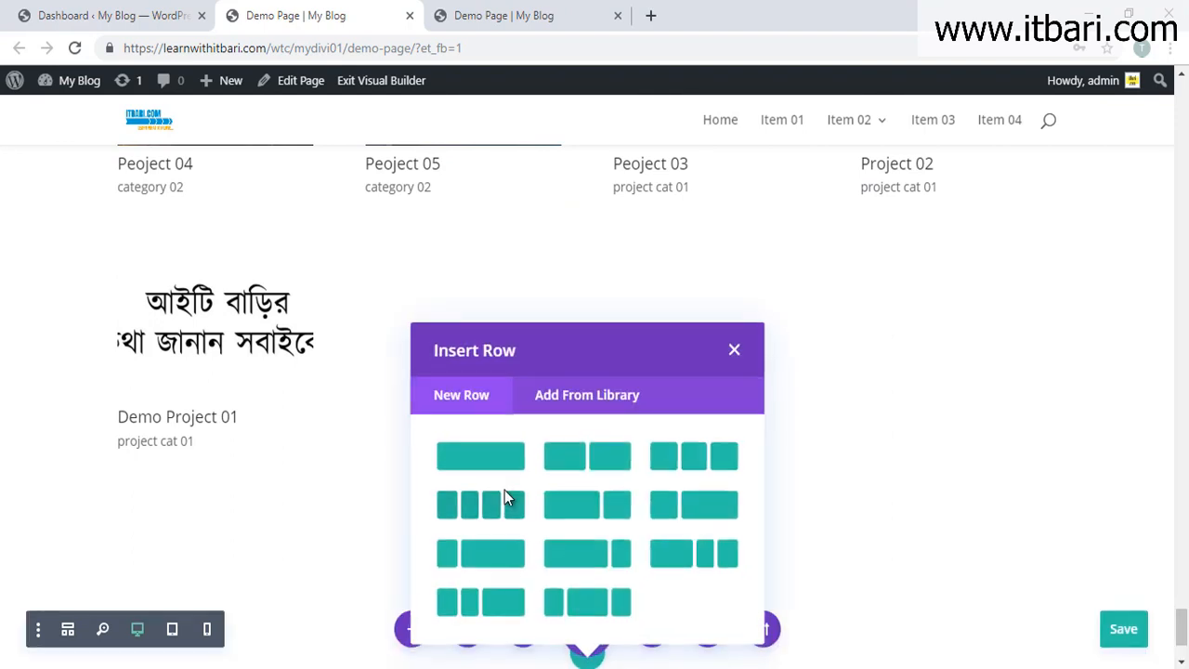
left_click(488, 447)
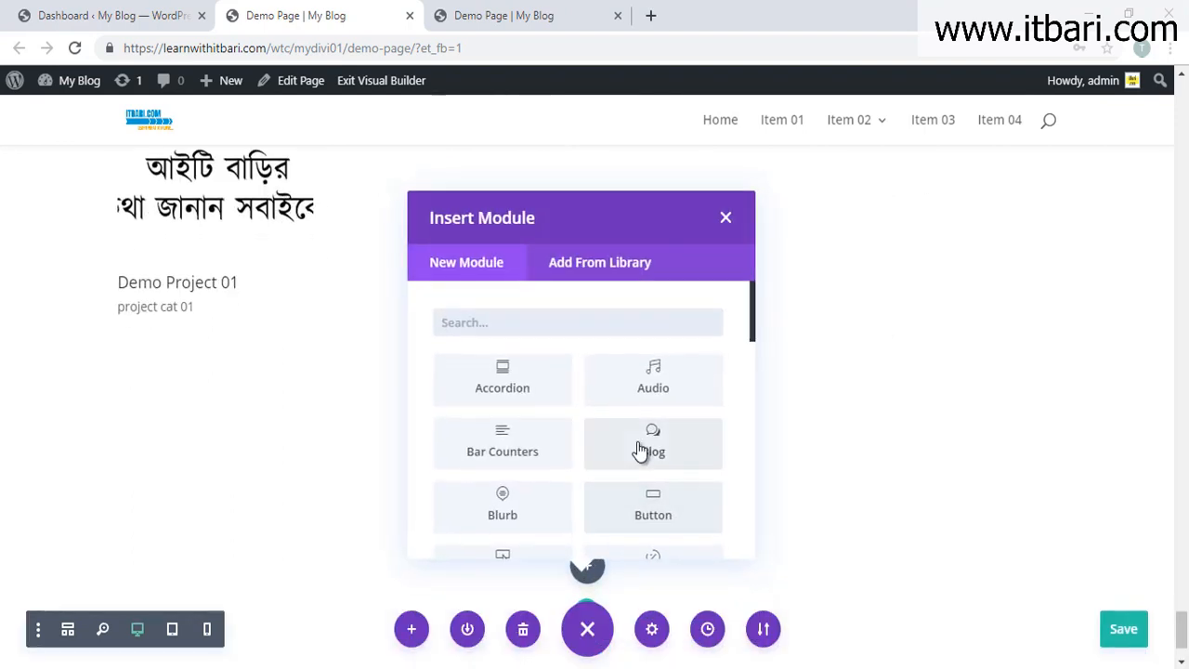
scroll(637, 451, "down", 5)
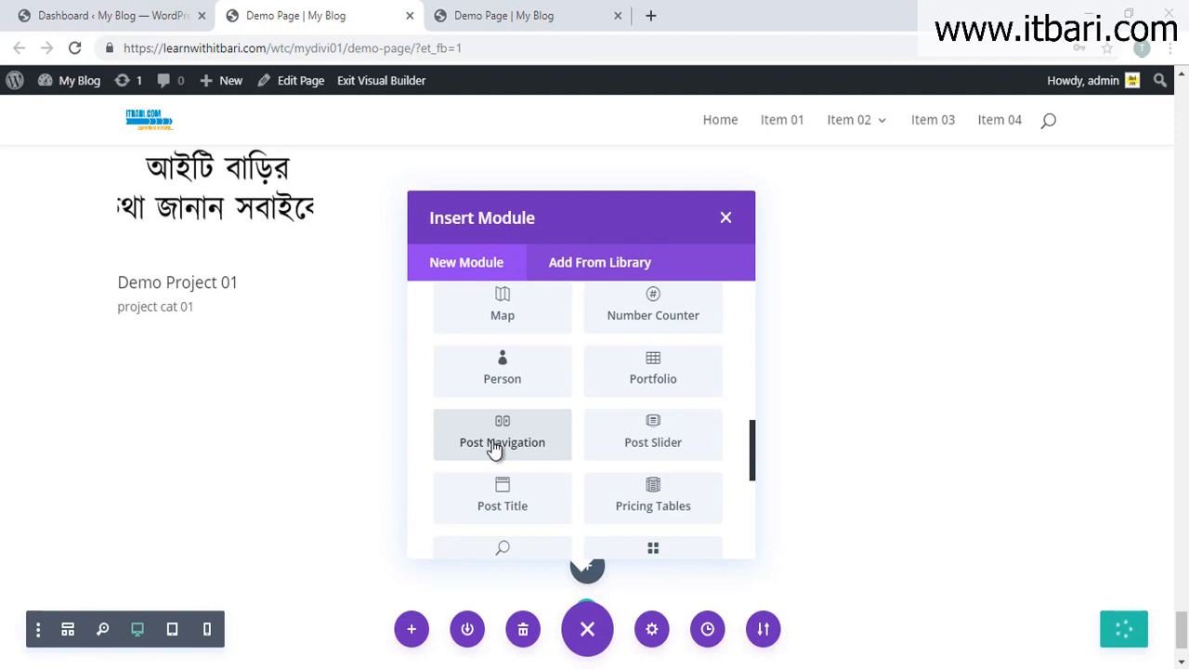
left_click(495, 444)
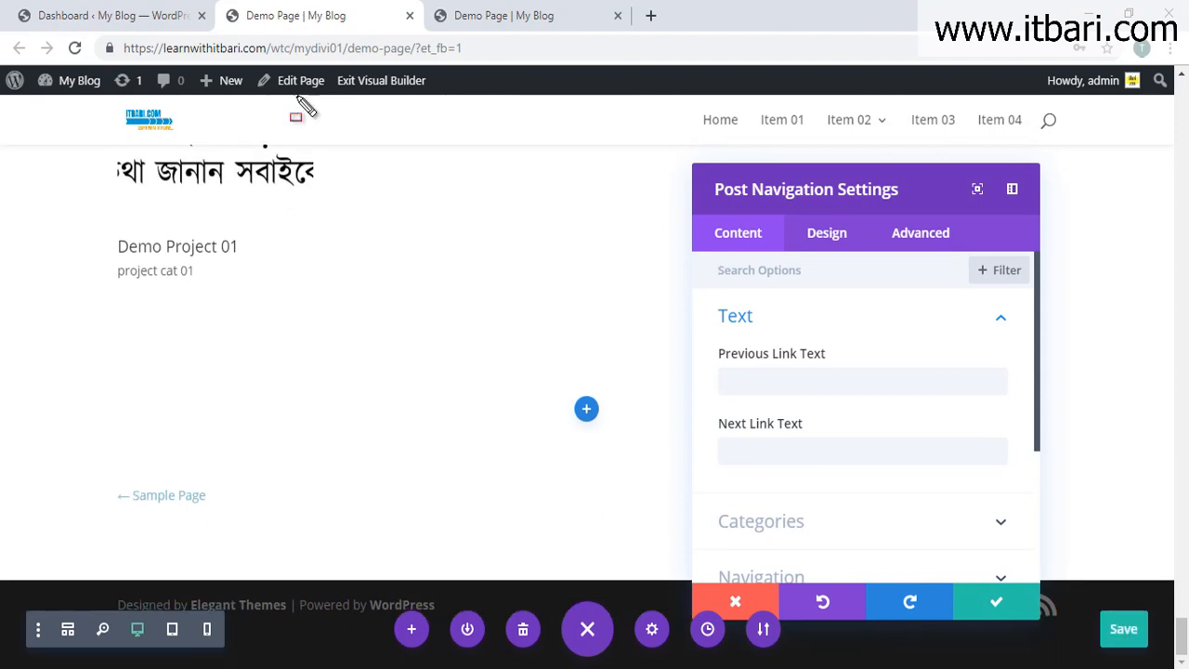
Step: Switch to the WordPress dashboard's Pages list
left_click_drag(92, 21, 472, 69)
left_click_drag(479, 147, 728, 550)
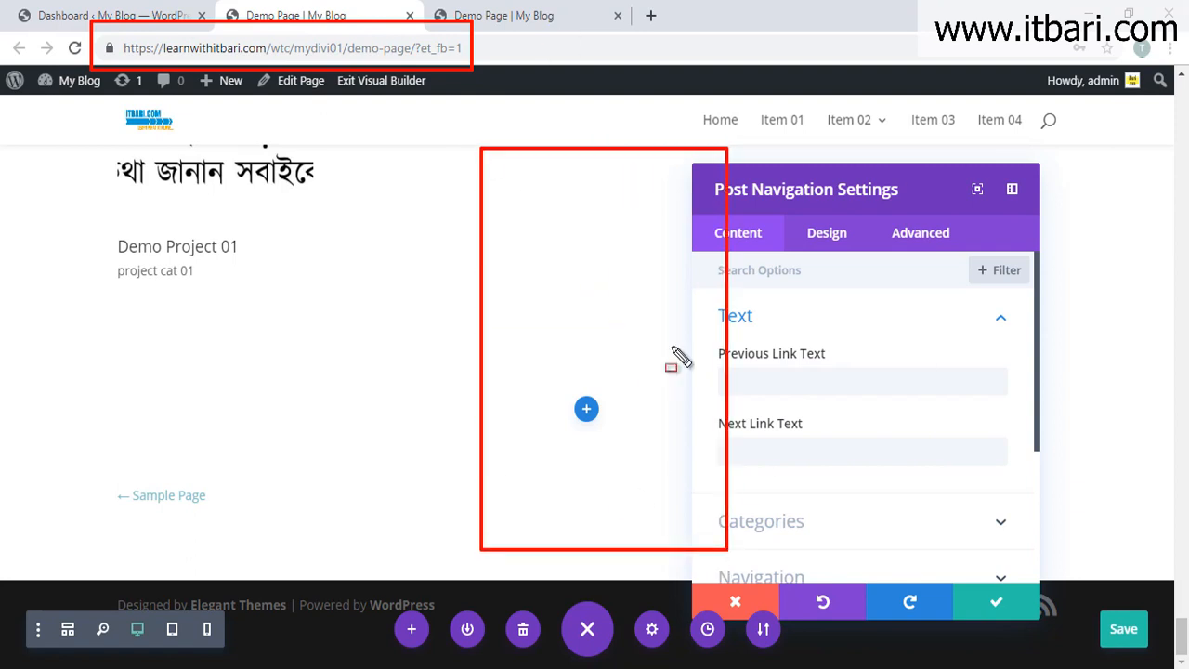
left_click_drag(84, 473, 248, 525)
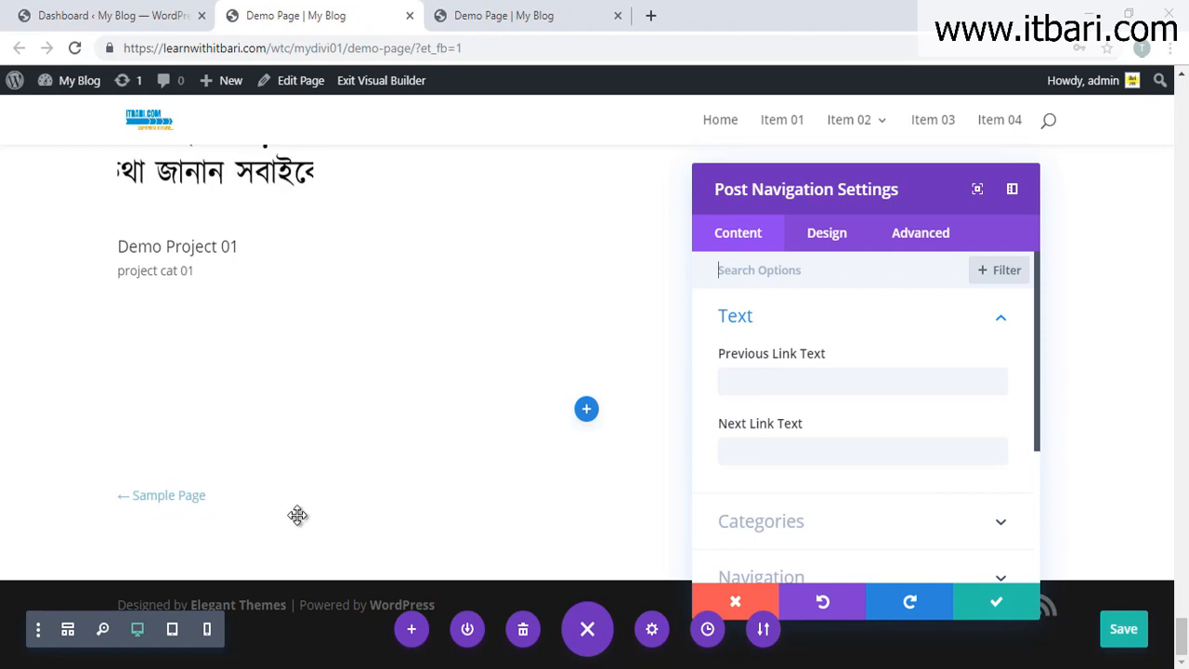
left_click(103, 15)
Step: Review the Pages list (Demo Page, Sample Page, Privacy Policy draft), then return to the Demo Page builder
left_click(68, 292)
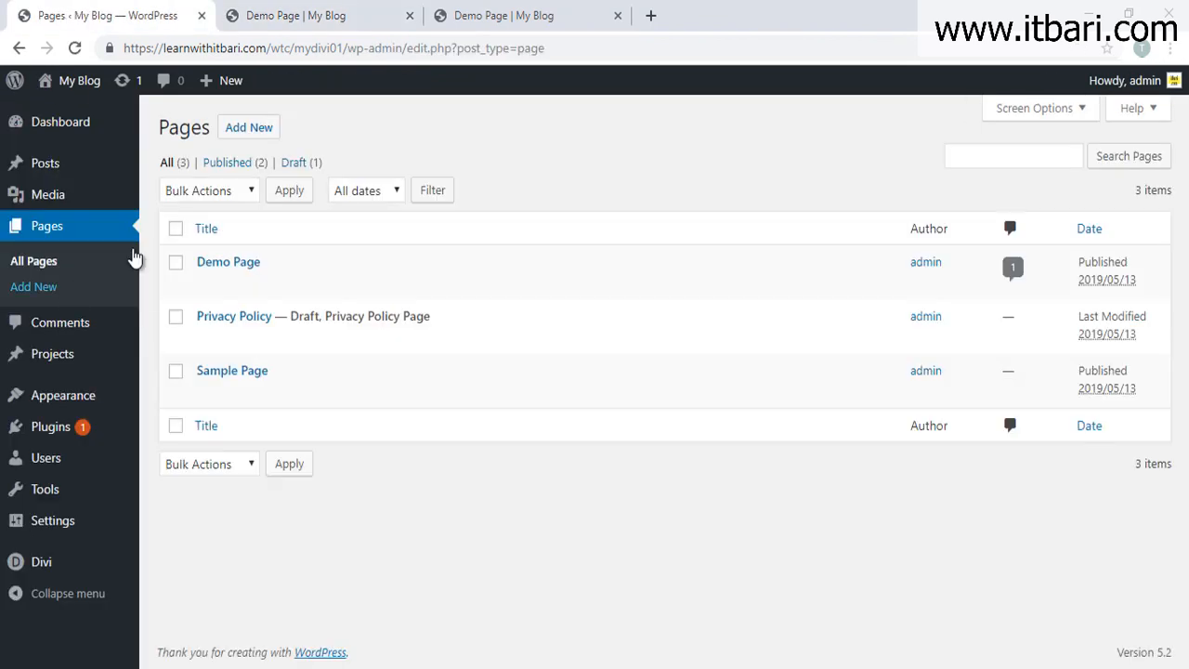
key("ctrl+1")
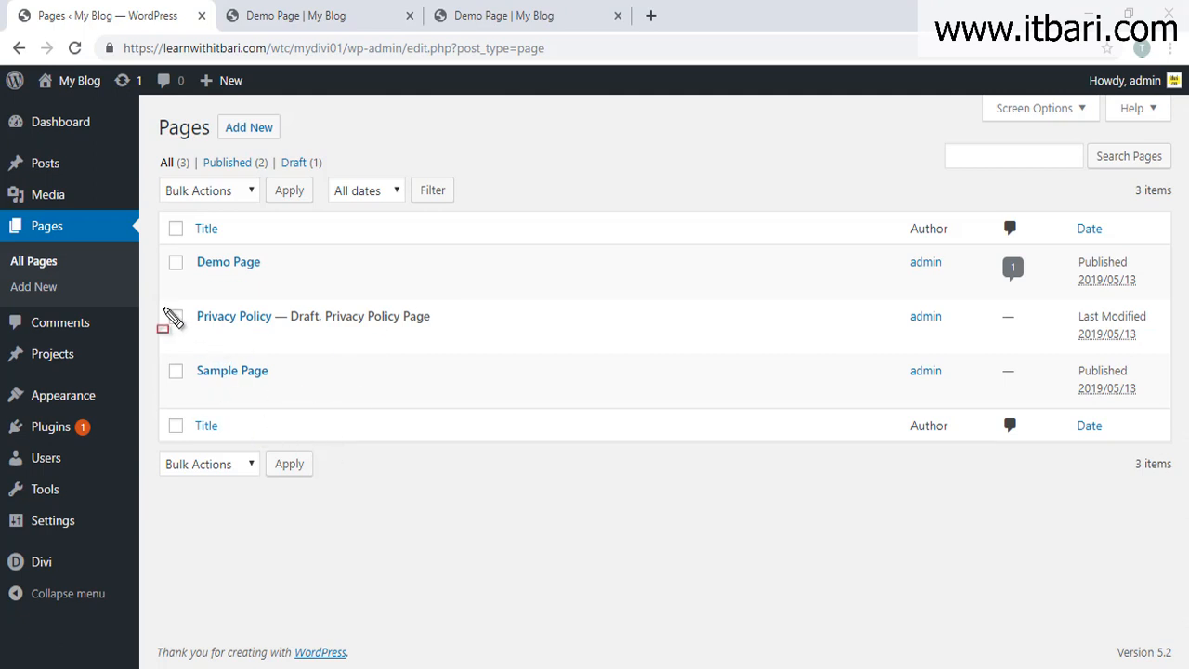
key("Escape")
left_click_drag(154, 295, 523, 362)
key("Escape")
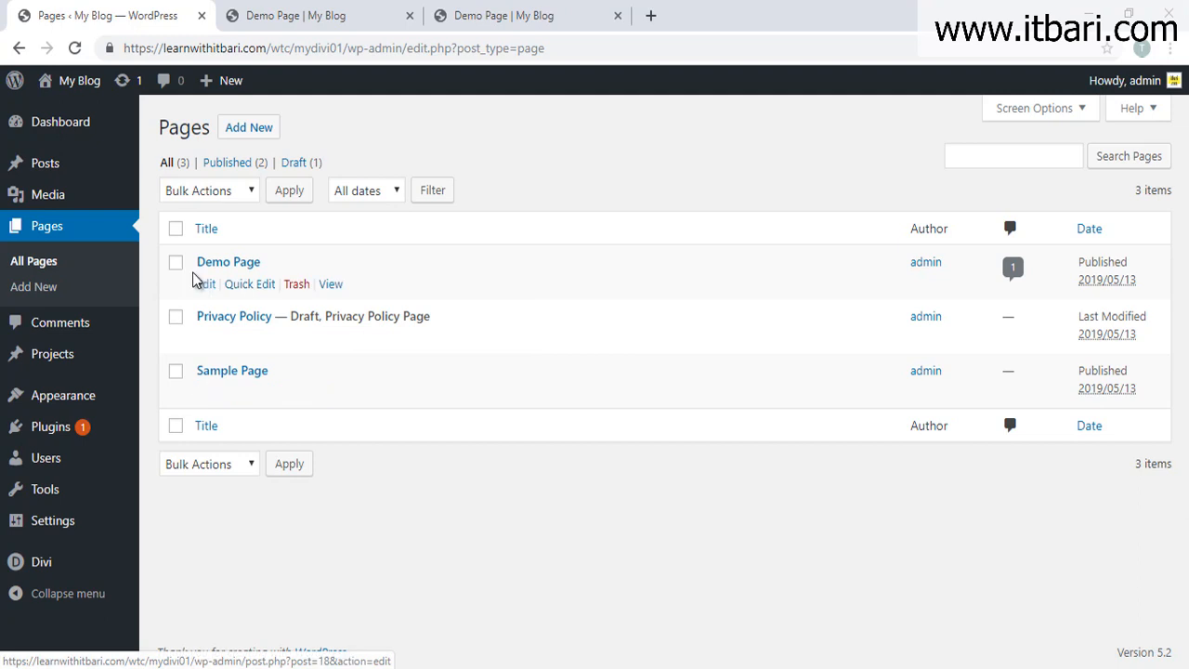
left_click_drag(161, 249, 405, 294)
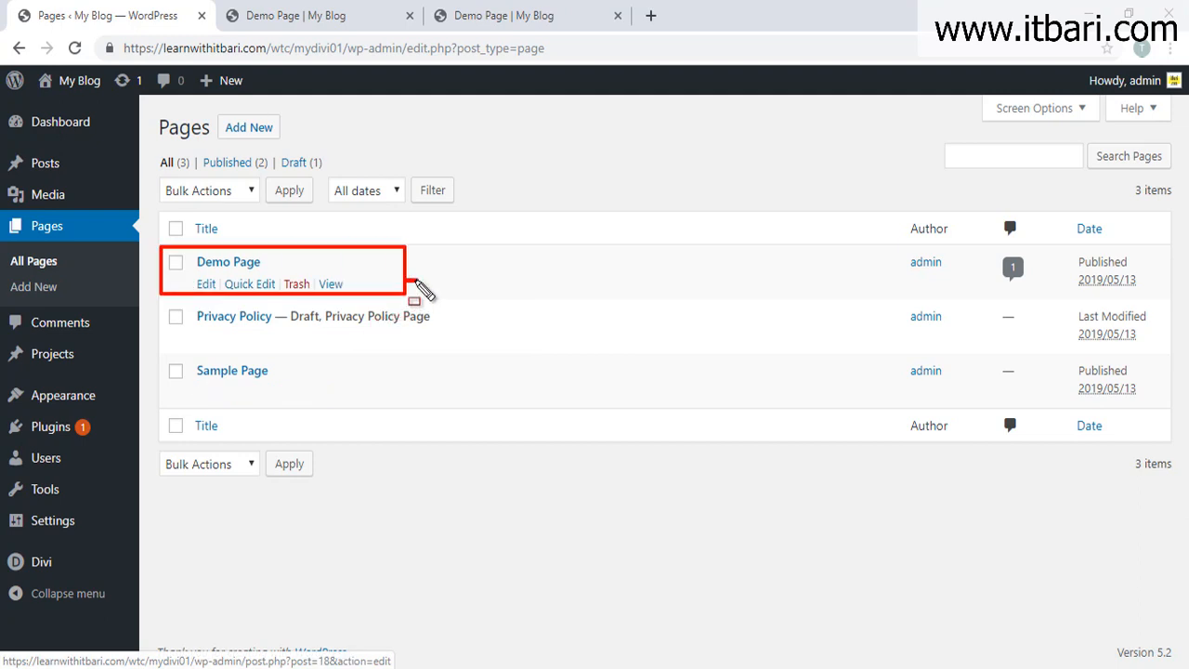
left_click_drag(157, 349, 393, 403)
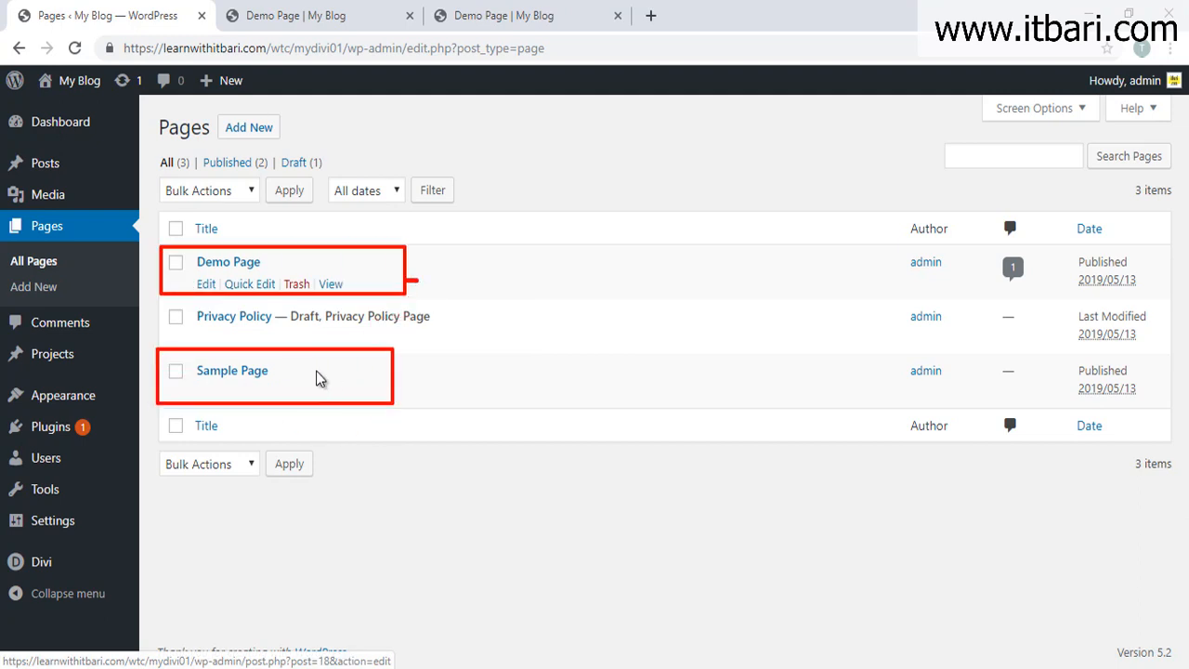
key("Escape")
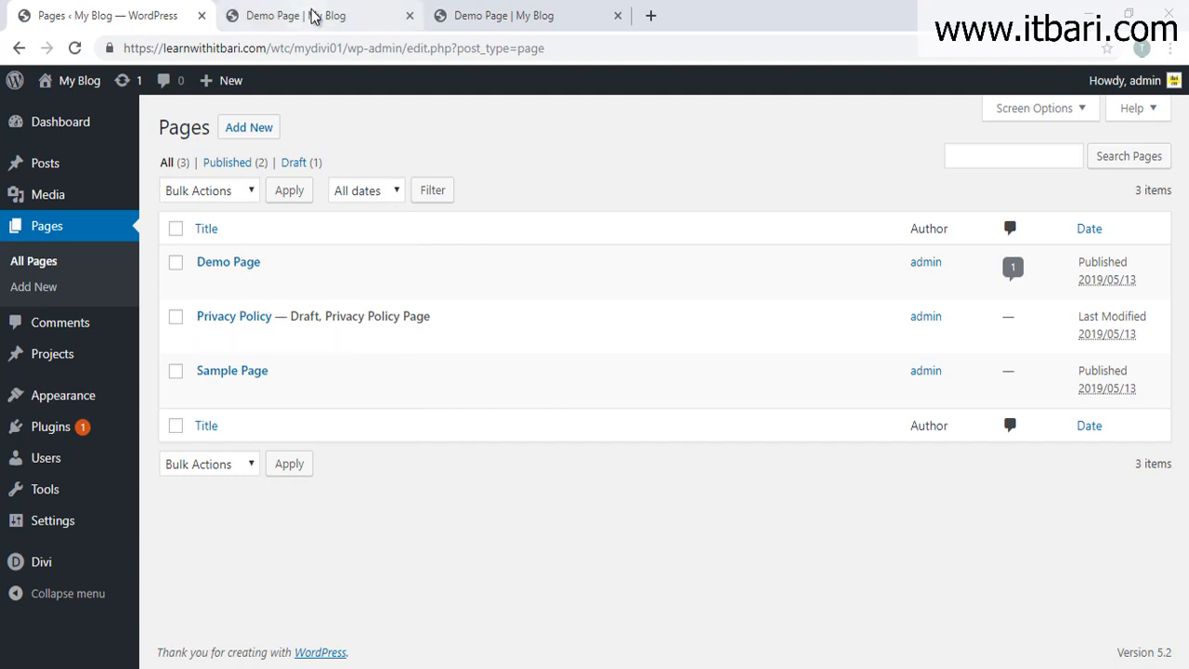
left_click(312, 13)
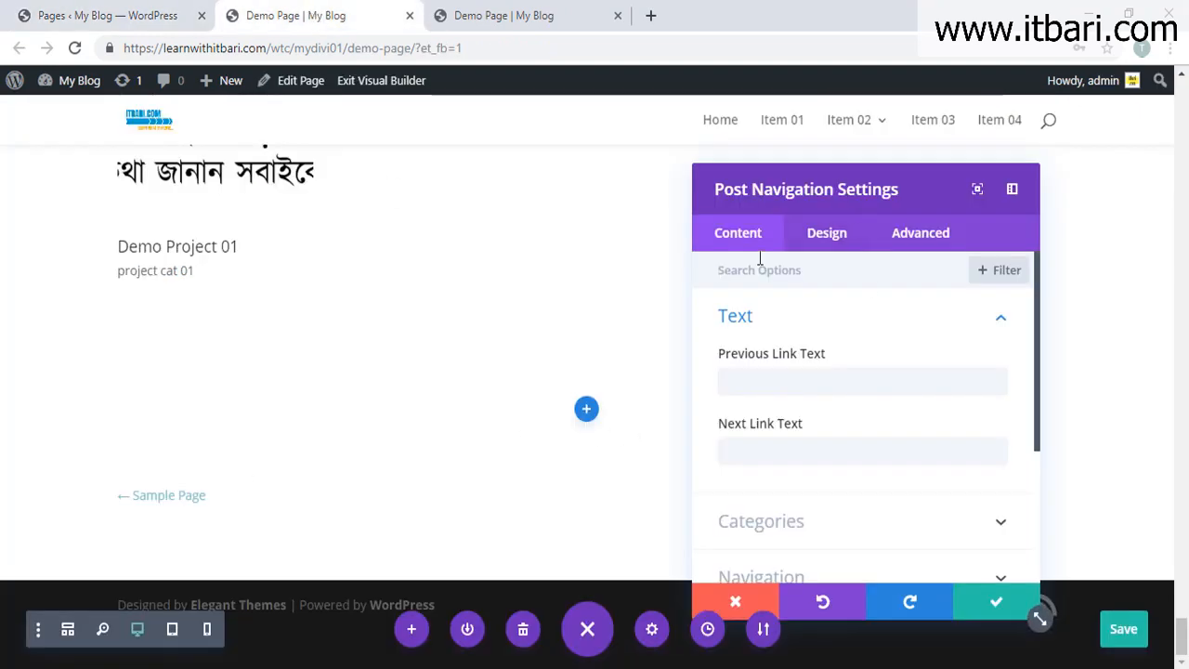
Step: Reposition the Post Navigation settings panel and briefly check the Pages list before returning
left_click_drag(90, 454, 252, 517)
key("Escape")
left_click_drag(728, 187, 257, 125)
key("ctrl+2")
left_click_drag(844, 438, 1099, 557)
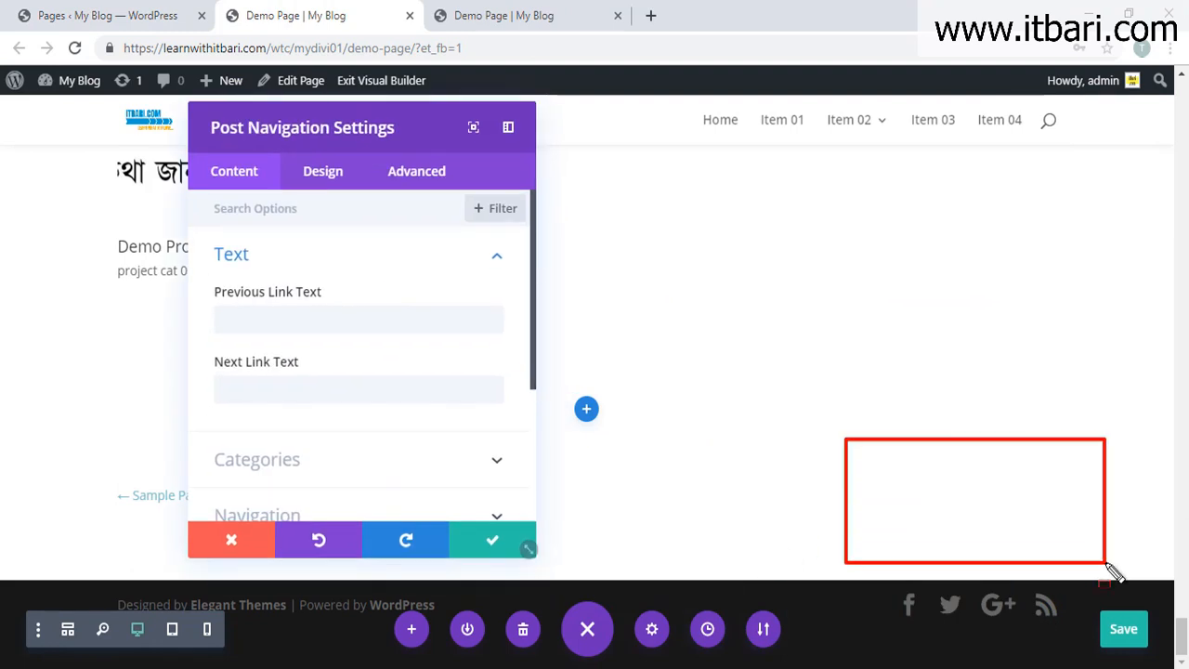
key("Escape")
left_click_drag(327, 139, 663, 141)
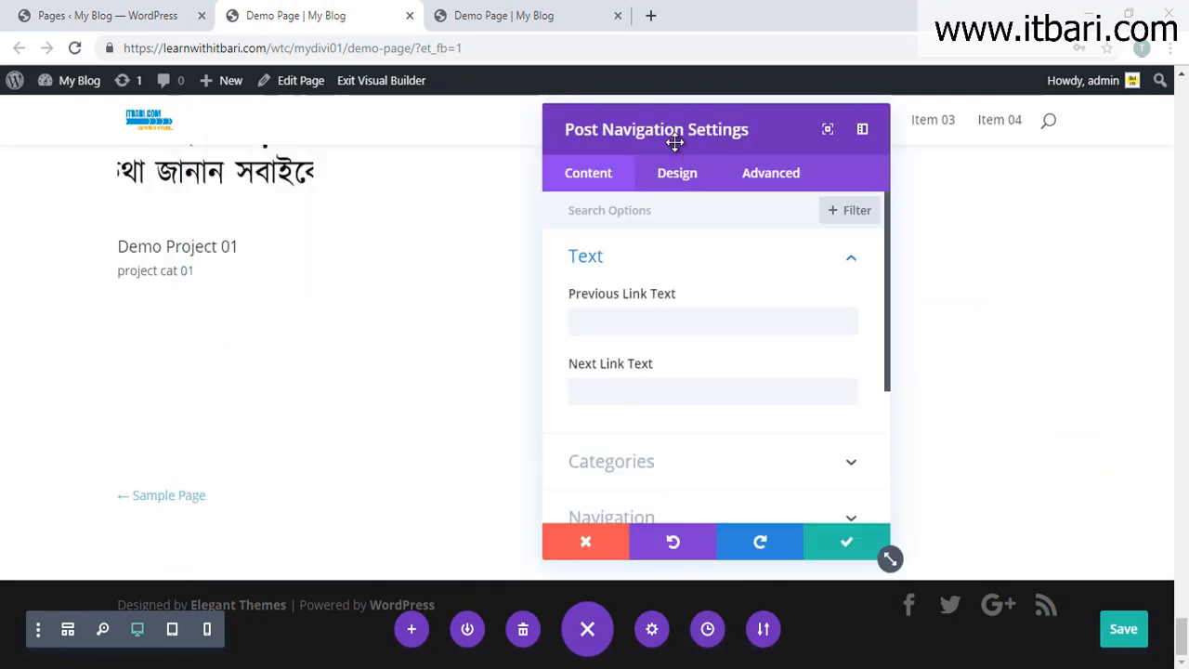
left_click(37, 17)
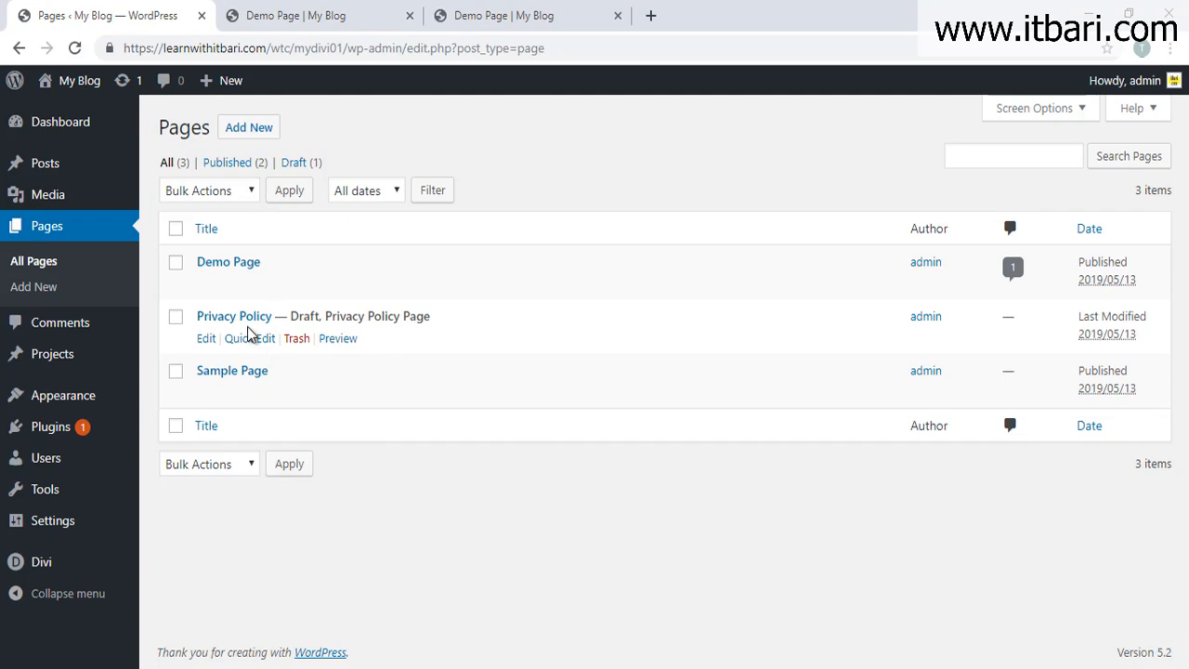
left_click(322, 18)
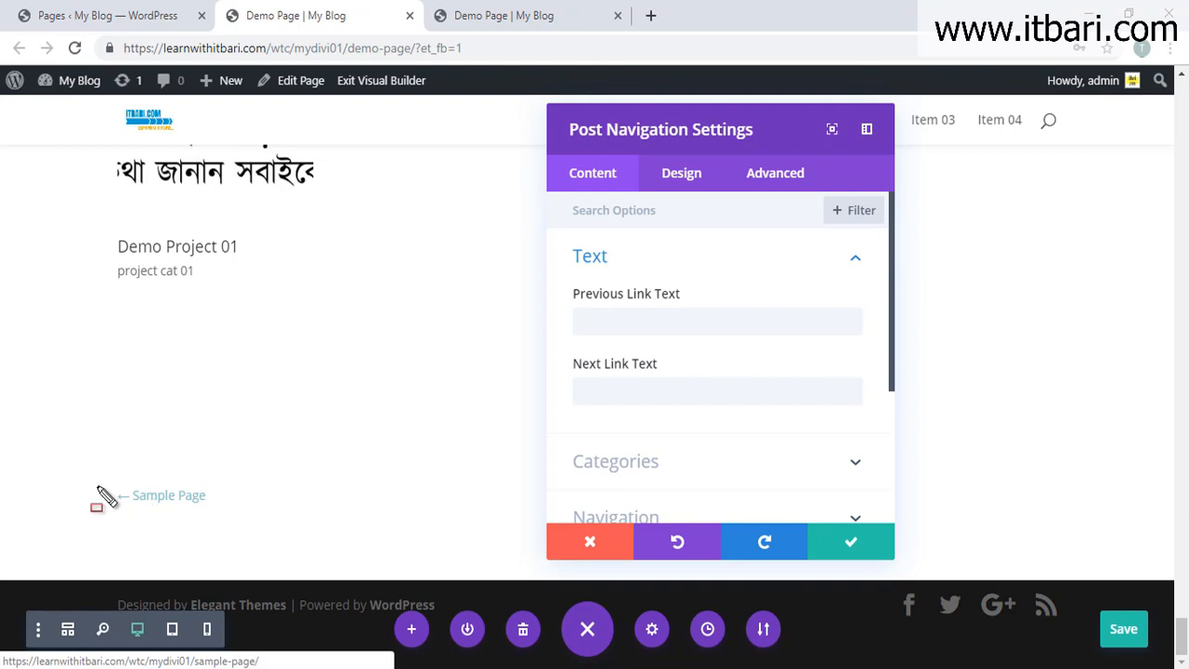
Step: Set the Previous Link Text to 'এটা আমাদের আগের পেইজ' using Bengali input, and expand Categories
left_click(703, 321)
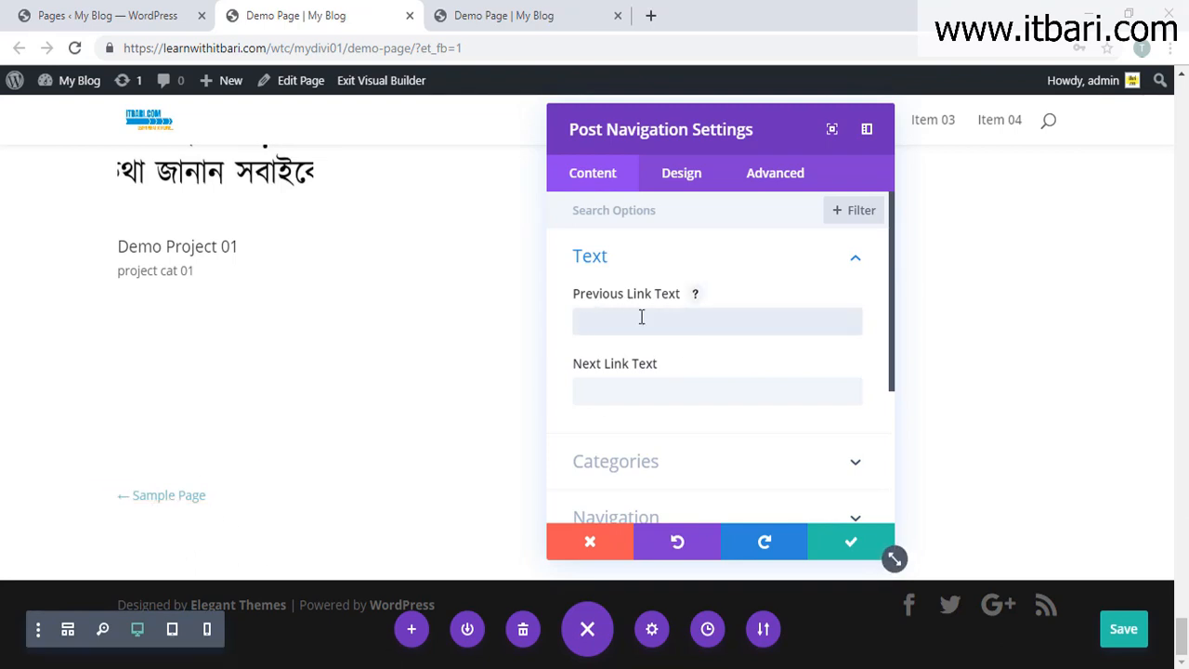
key("F11")
key("F11")
type("eTa amader ager p")
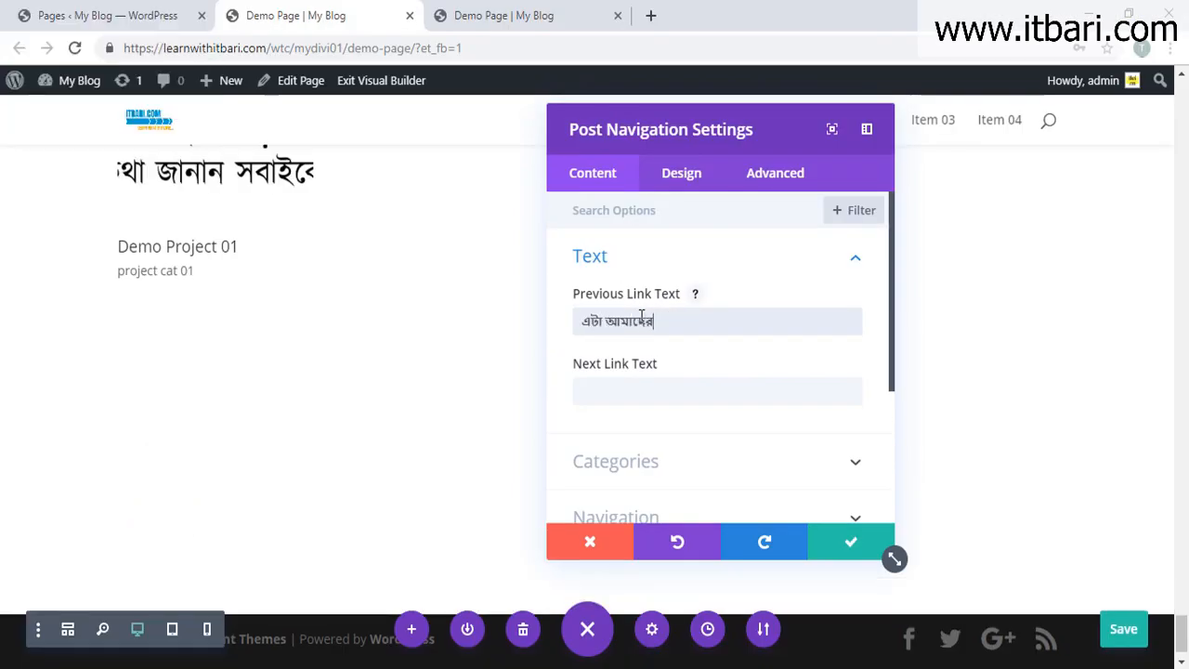
type("eij")
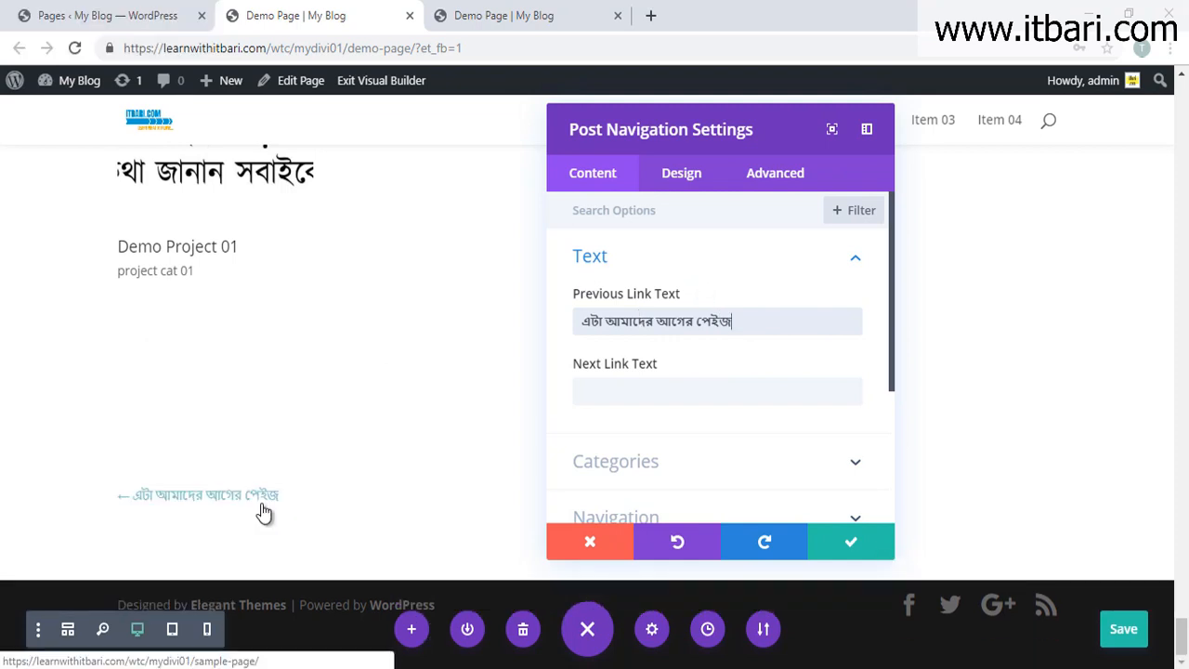
scroll(710, 432, "down", 2)
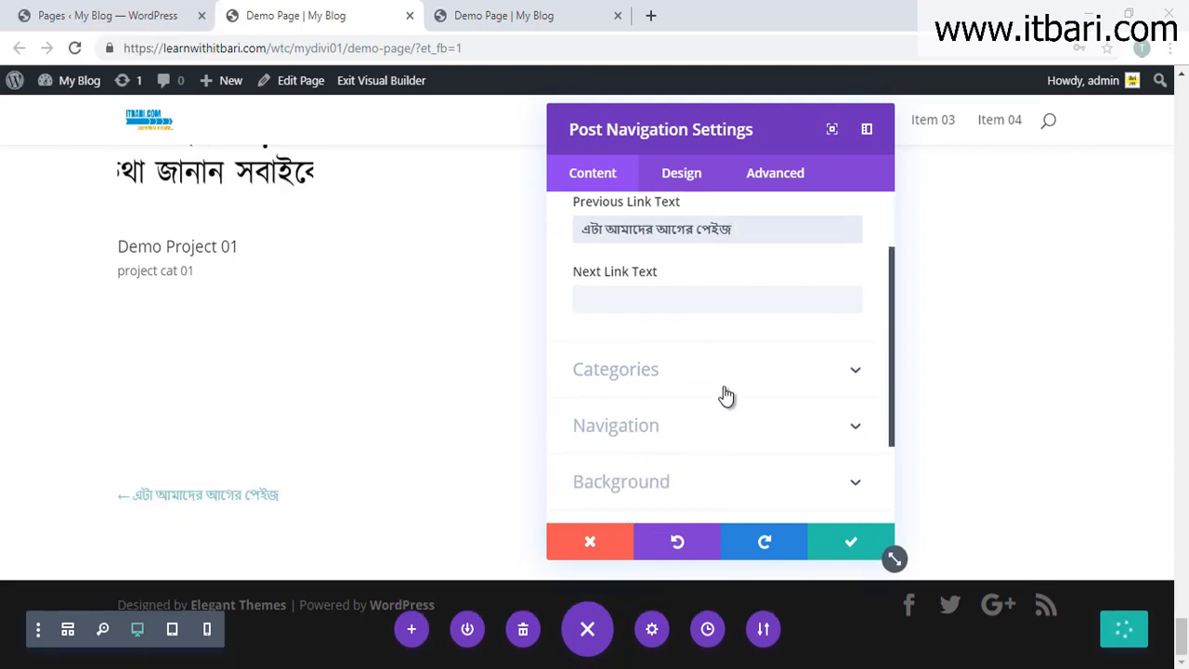
left_click(727, 390)
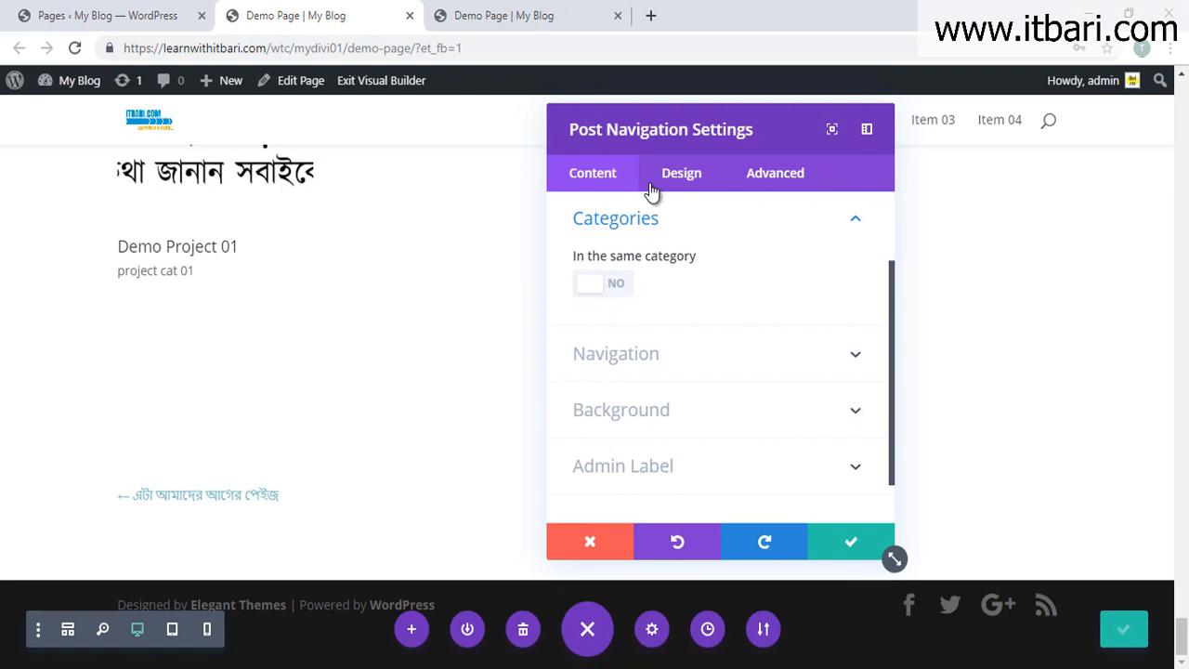
left_click_drag(656, 114, 871, 121)
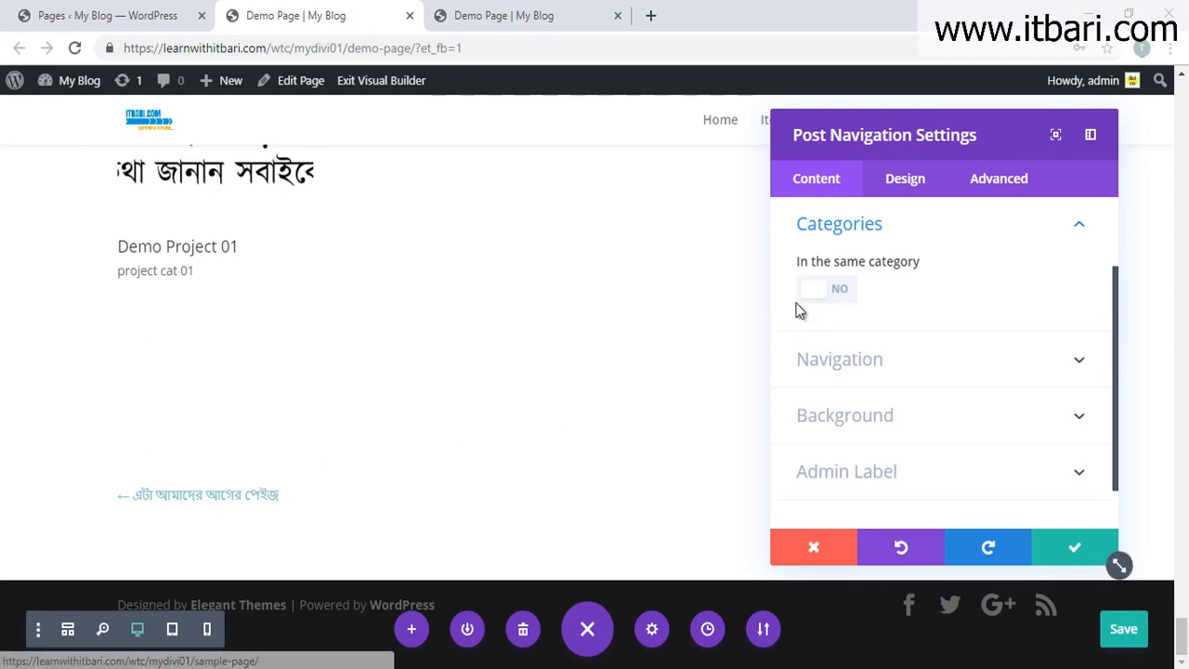
Step: Preview the previous and next links by toggling each off and back on
left_click(859, 370)
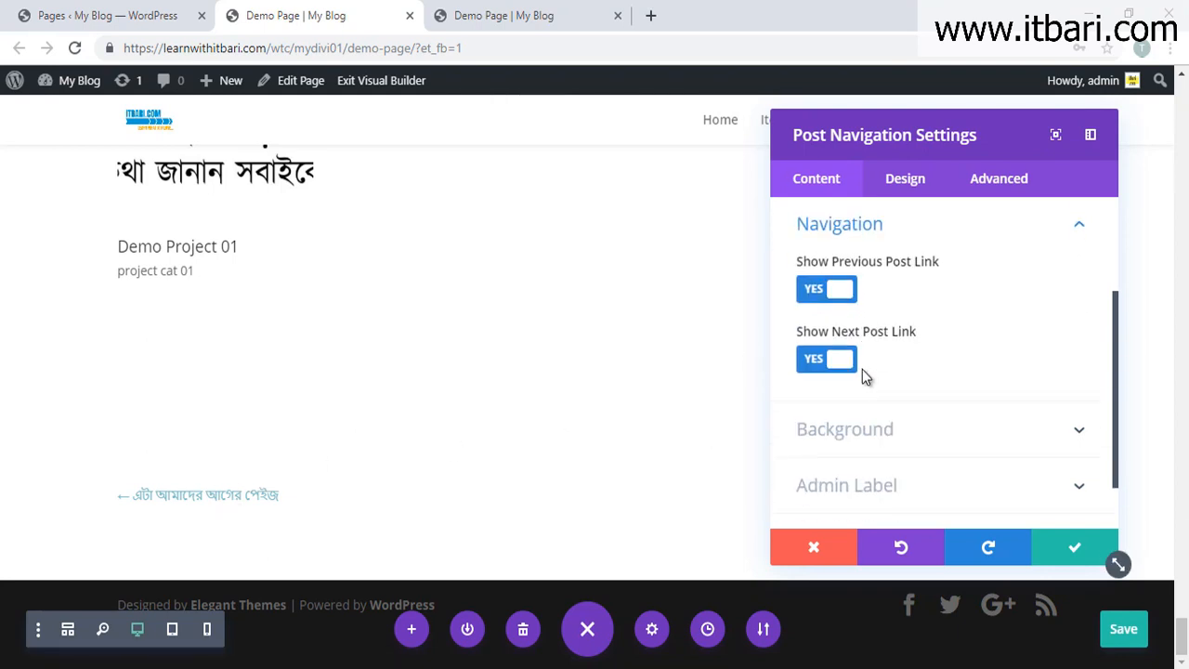
left_click(817, 293)
left_click(817, 293)
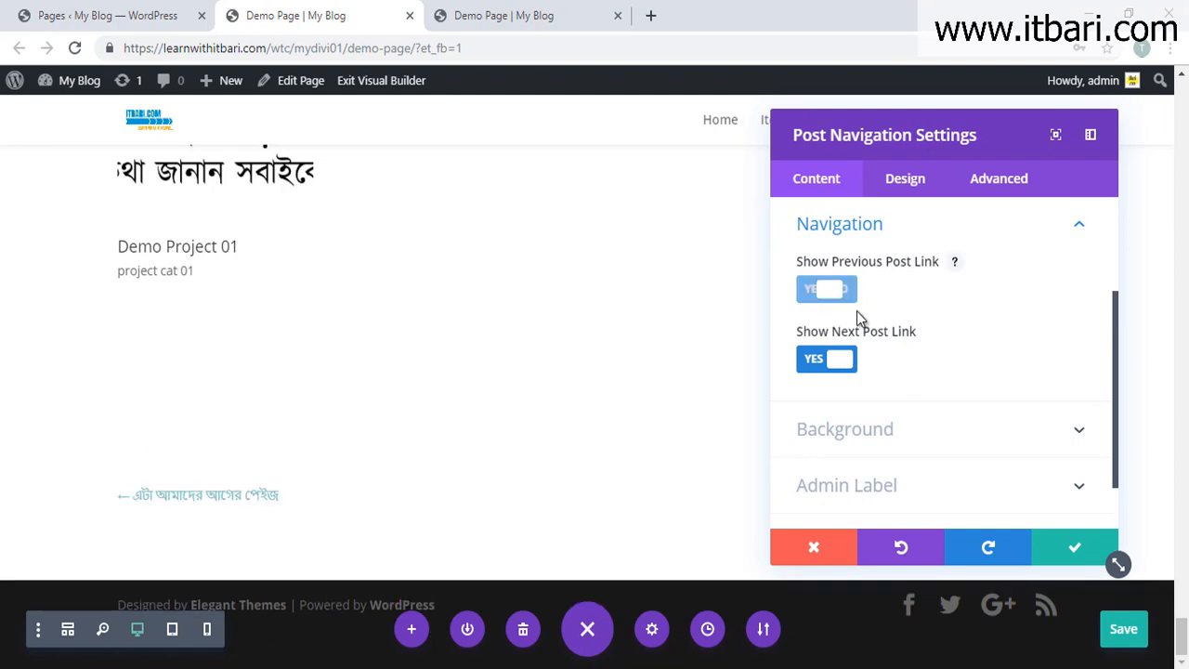
left_click_drag(825, 113, 432, 99)
left_click(438, 362)
left_click(439, 362)
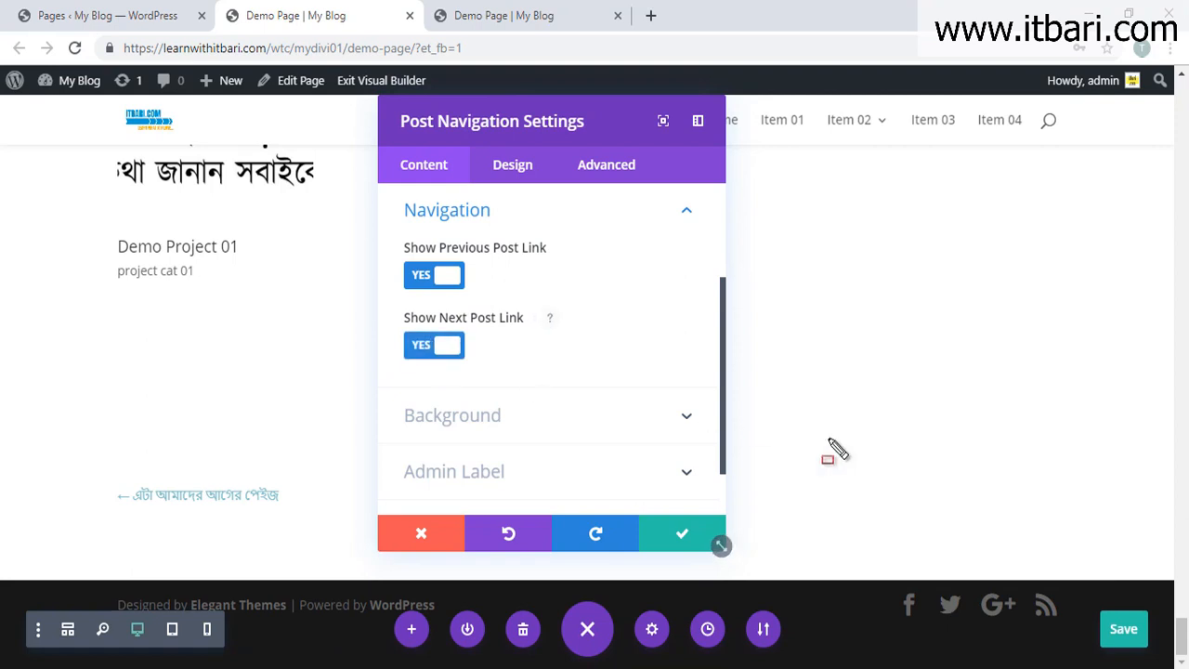
left_click_drag(880, 458, 1154, 590)
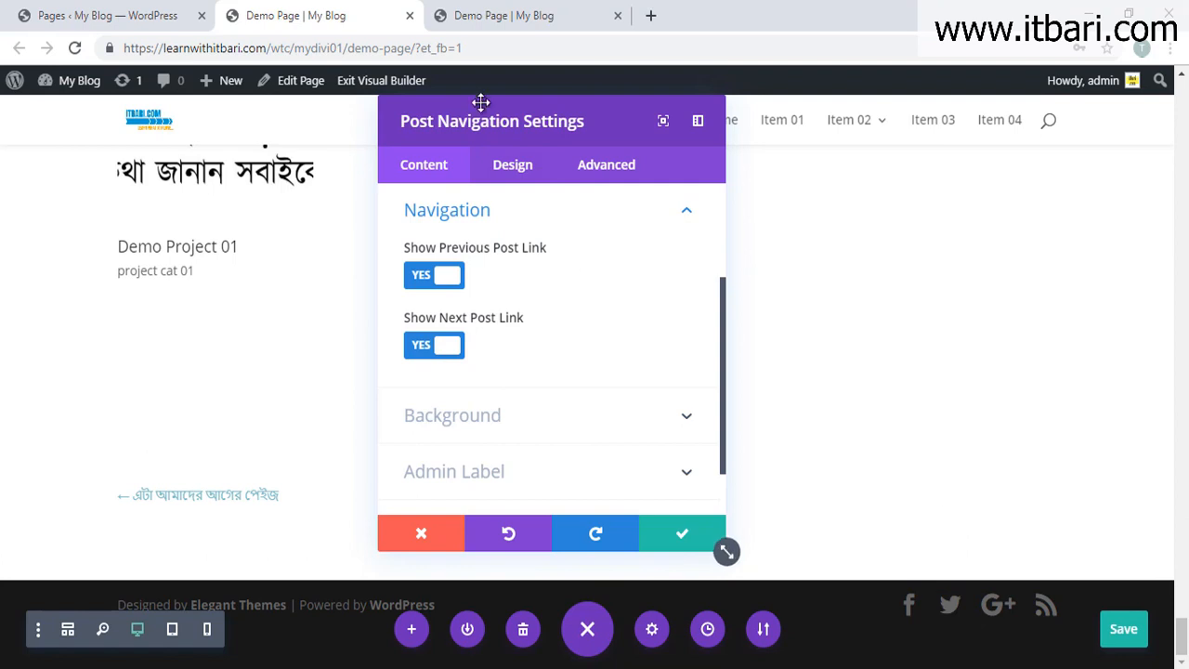
left_click_drag(484, 99, 844, 138)
Step: Style the Links Text brown at 15px in the Design settings
left_click(864, 208)
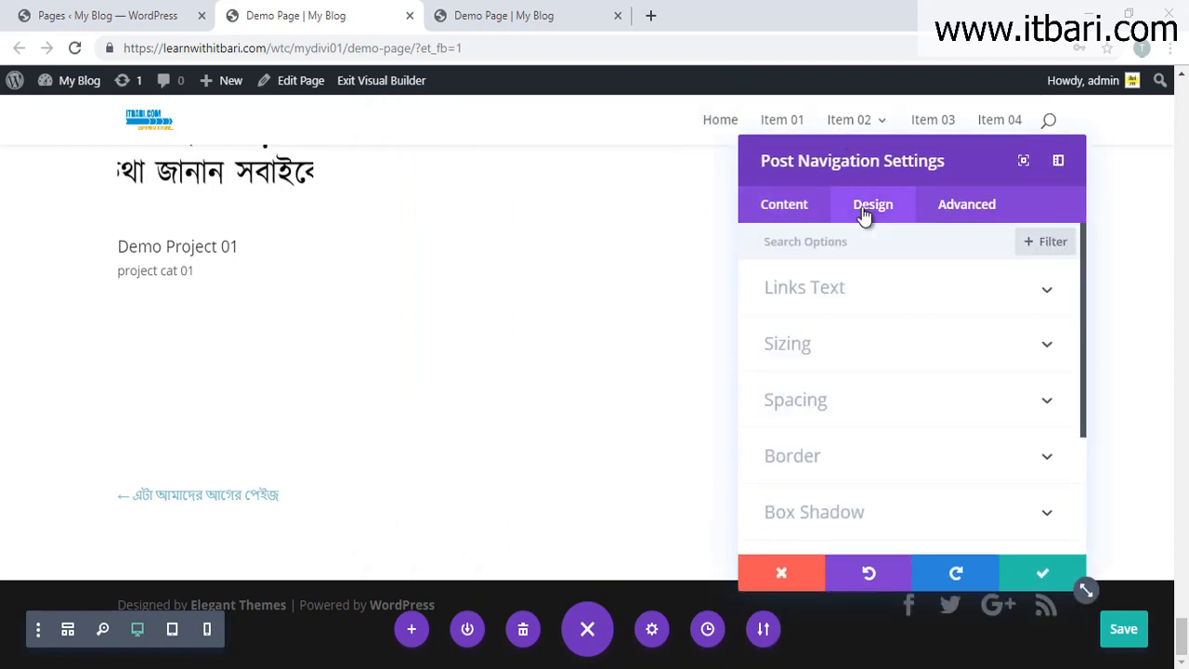
scroll(824, 353, "down", 1)
scroll(823, 353, "up", 1)
left_click(823, 293)
scroll(853, 436, "down", 2)
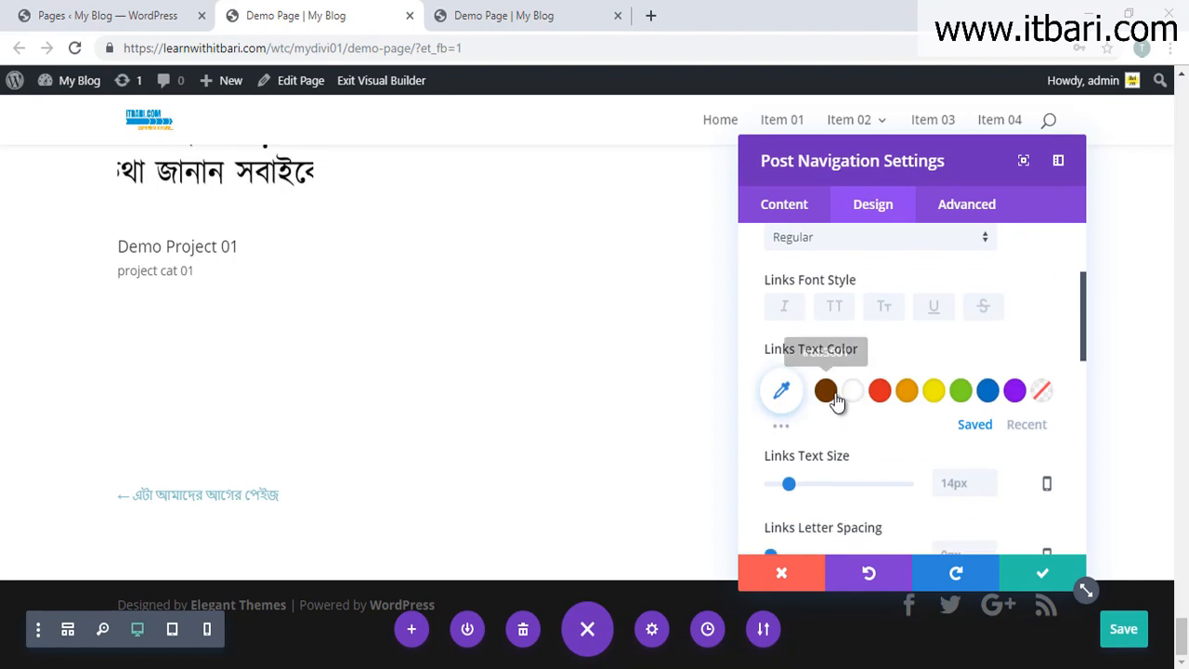
left_click(825, 391)
mouse_move(791, 486)
left_mouse_down()
mouse_move(809, 486)
mouse_move(790, 485)
left_mouse_up()
Step: Give the post navigation a Flip animation and apply the module settings
scroll(898, 483, "down", 2)
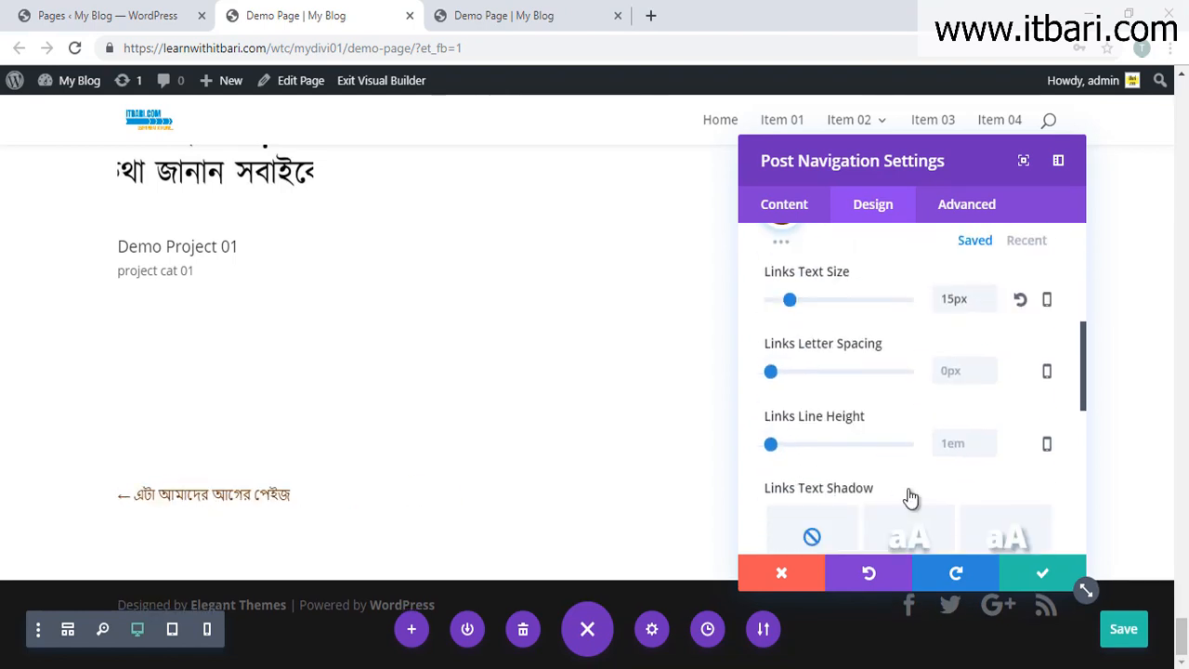
scroll(910, 492, "down", 5)
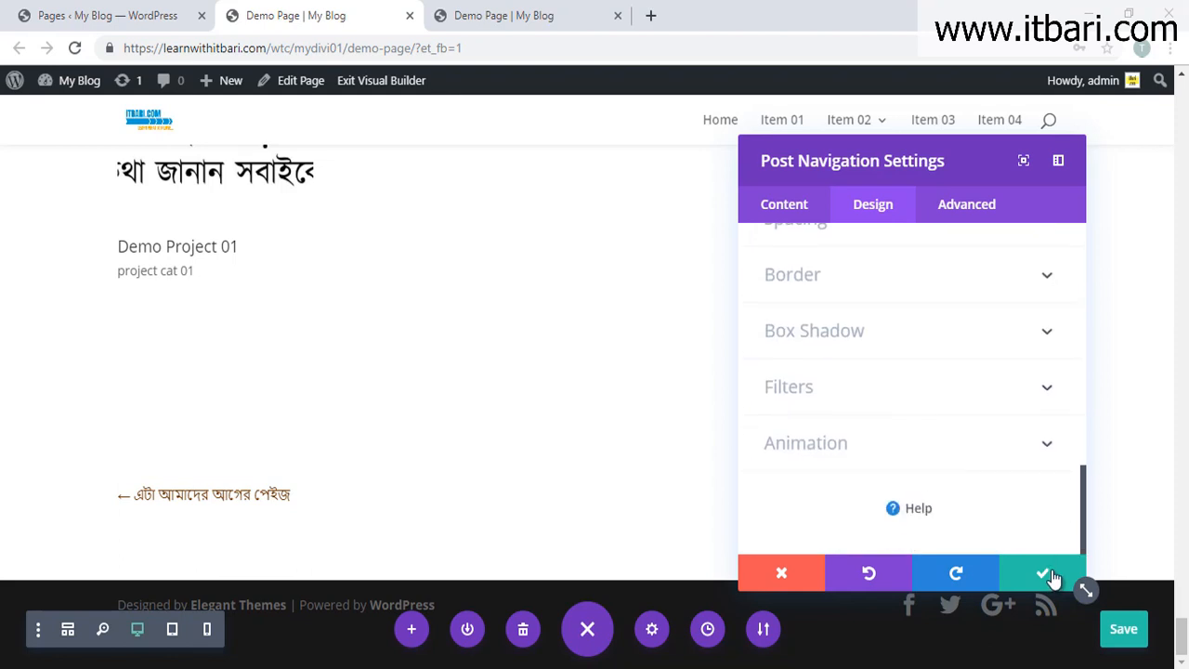
left_click(1048, 444)
left_click(855, 417)
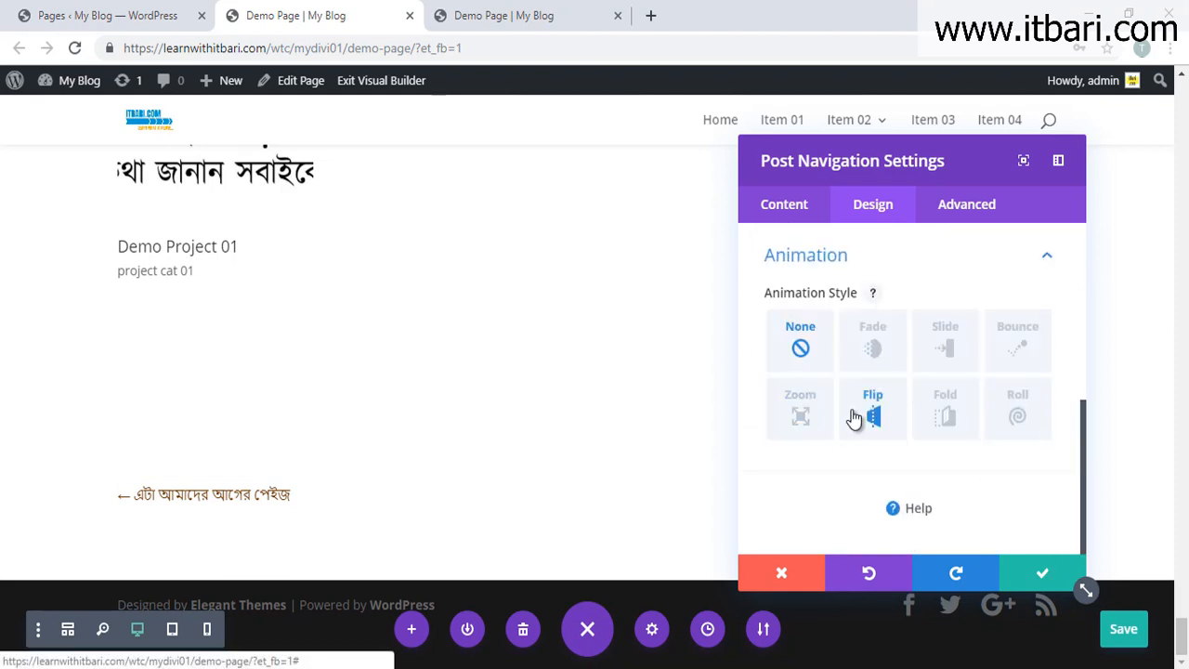
left_click(1035, 581)
left_click(581, 576)
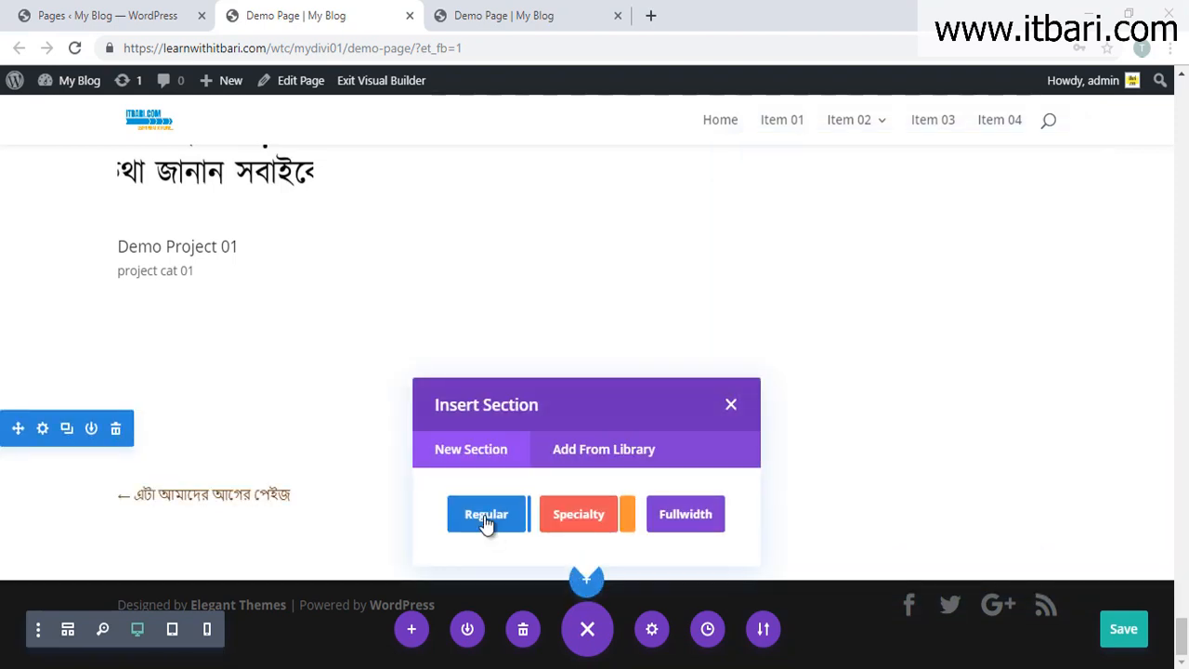
left_click(484, 520)
left_click(486, 472)
scroll(637, 419, "down", 5)
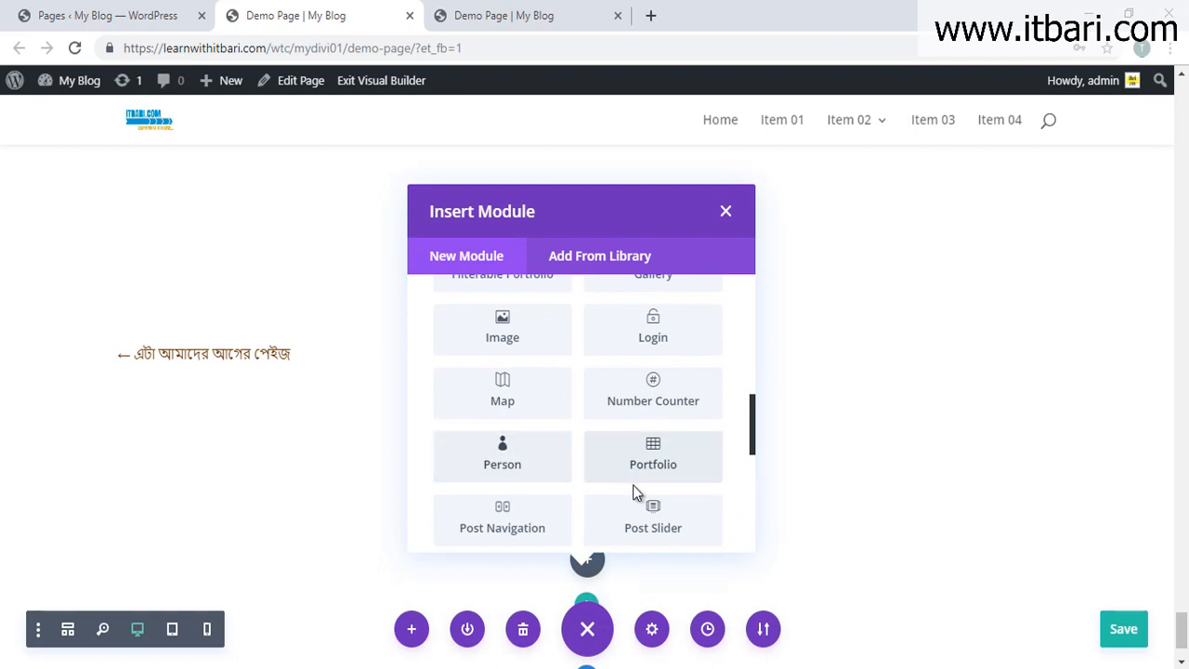
scroll(628, 492, "down", 2)
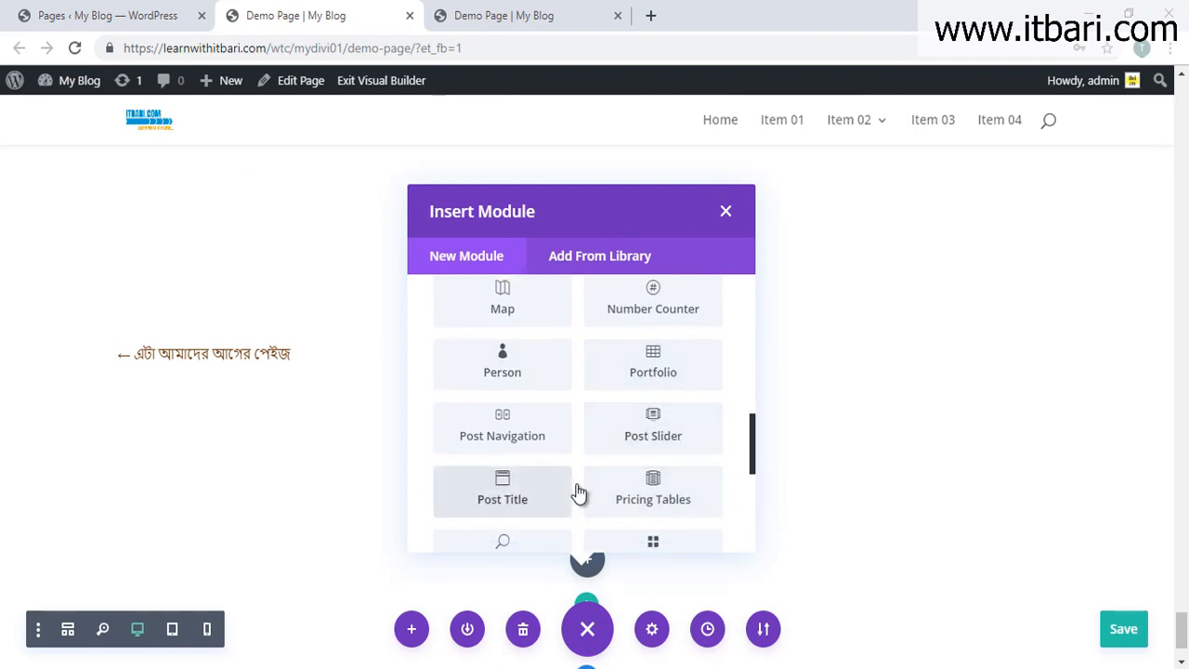
scroll(576, 493, "down", 4)
scroll(598, 466, "up", 2)
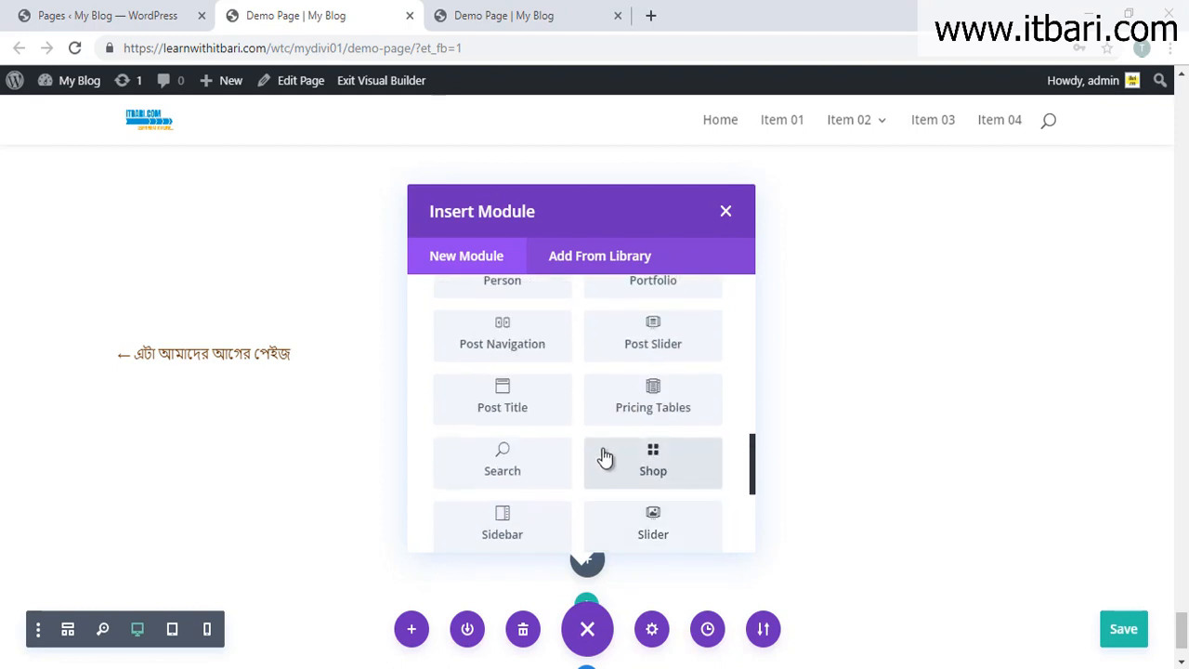
left_click(725, 212)
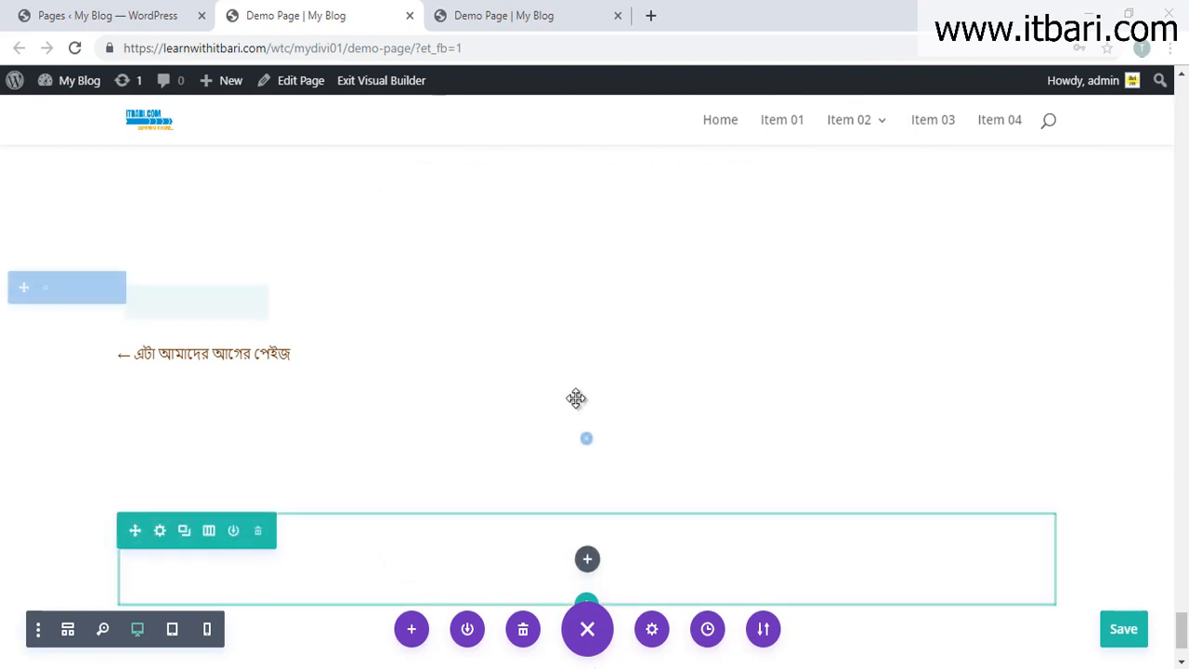
left_click(115, 458)
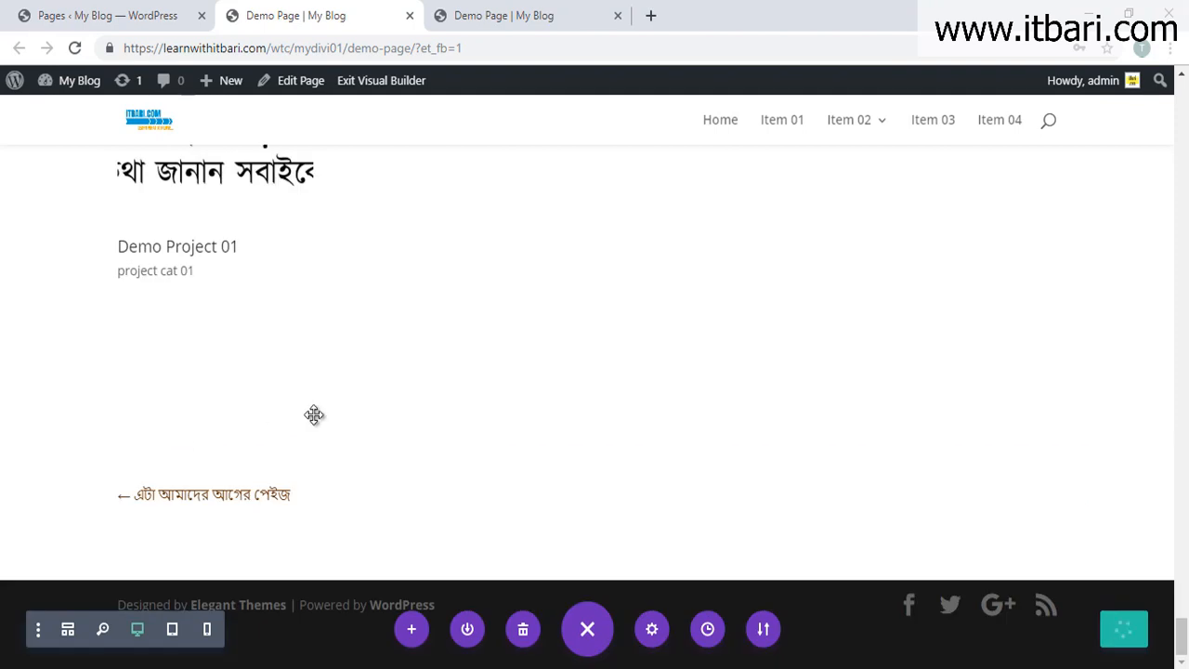
scroll(567, 414, "up", 2)
scroll(569, 414, "up", 1)
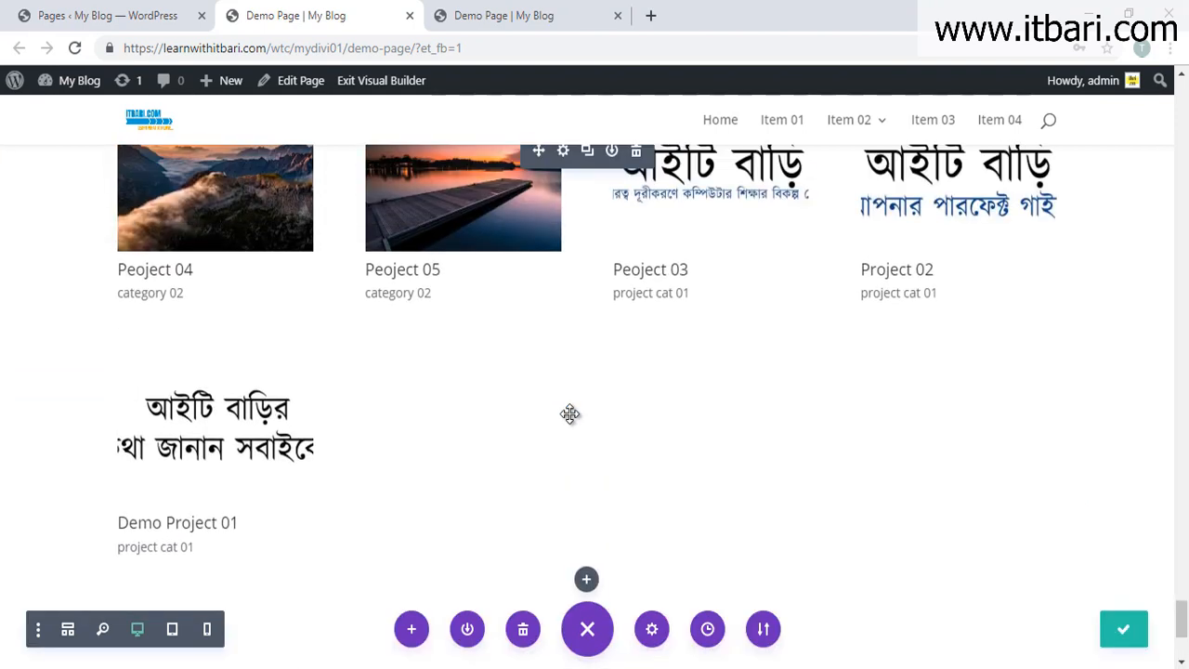
scroll(602, 420, "down", 1)
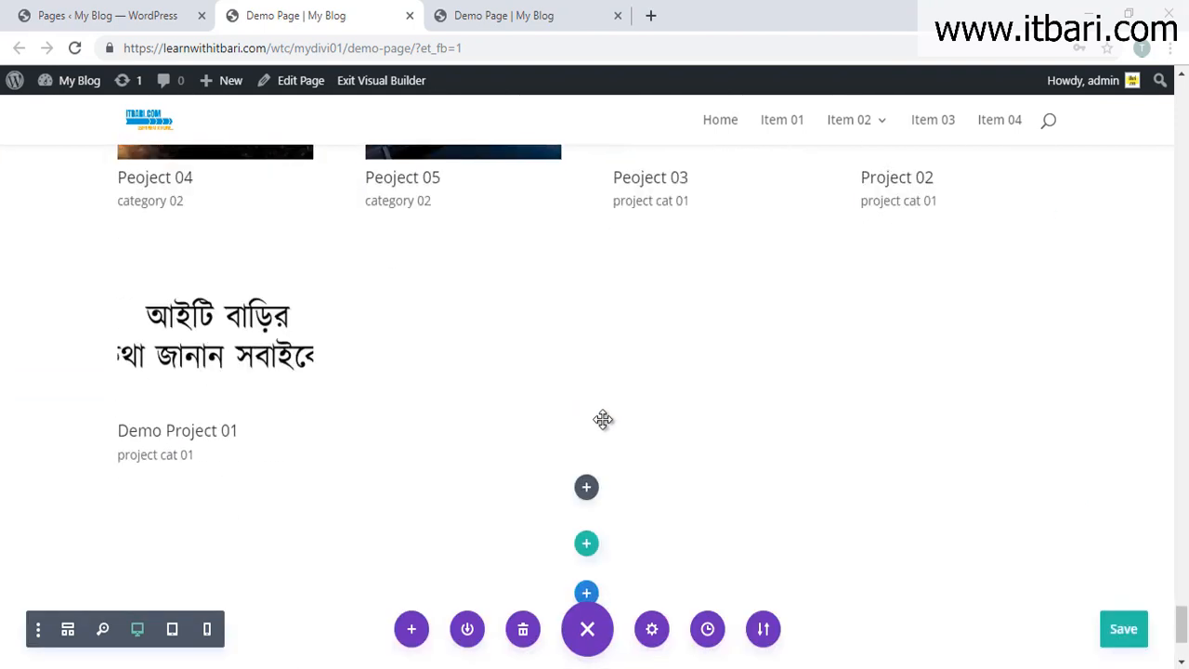
scroll(641, 432, "down", 2)
scroll(705, 455, "up", 3)
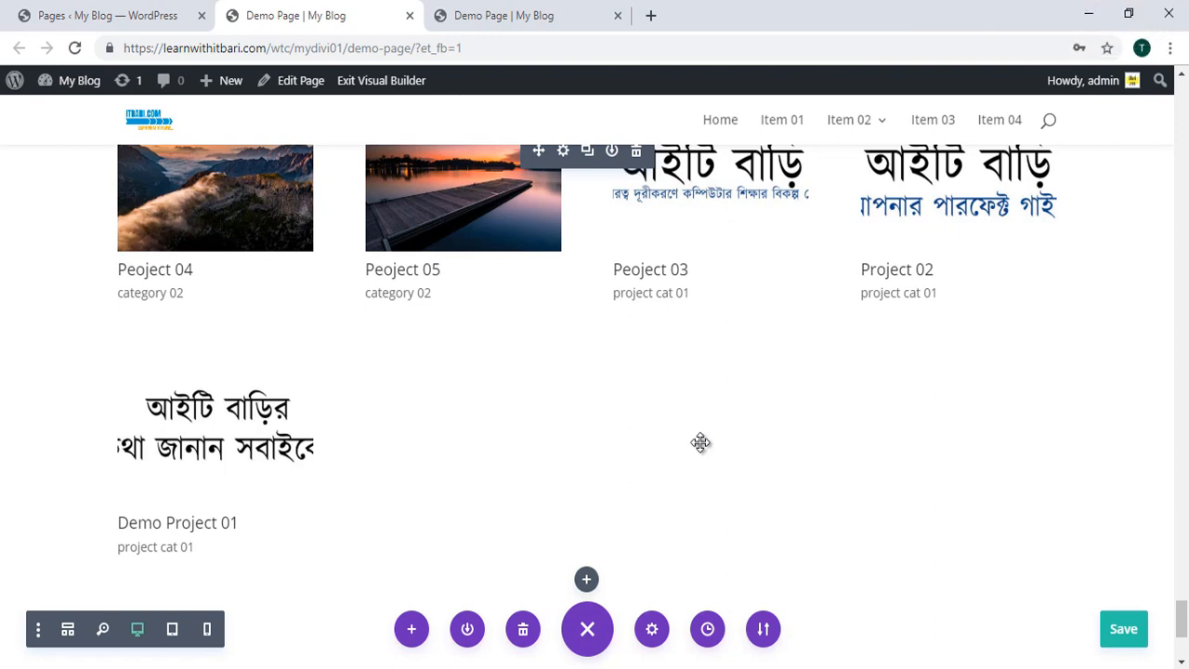
scroll(697, 442, "down", 3)
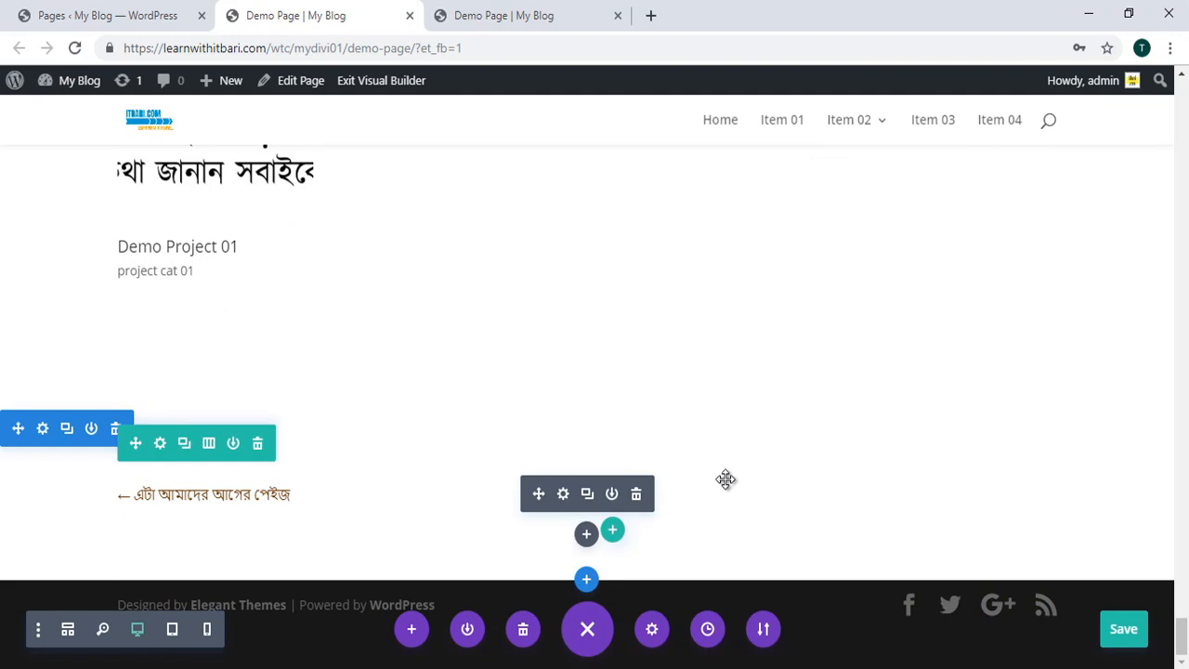